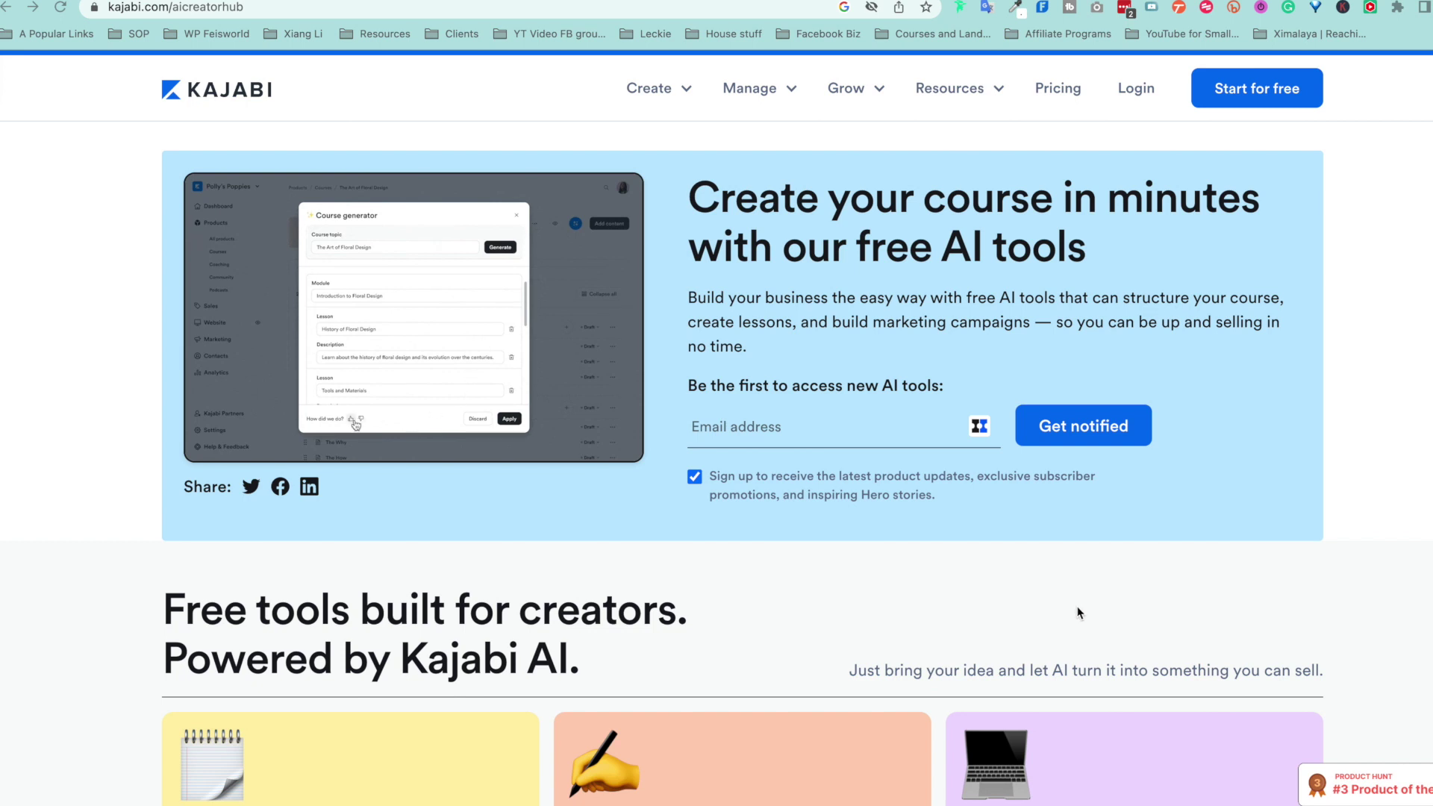
scroll(1219, 614, down, 2)
scroll(1336, 639, down, 4)
scroll(1345, 638, down, 1)
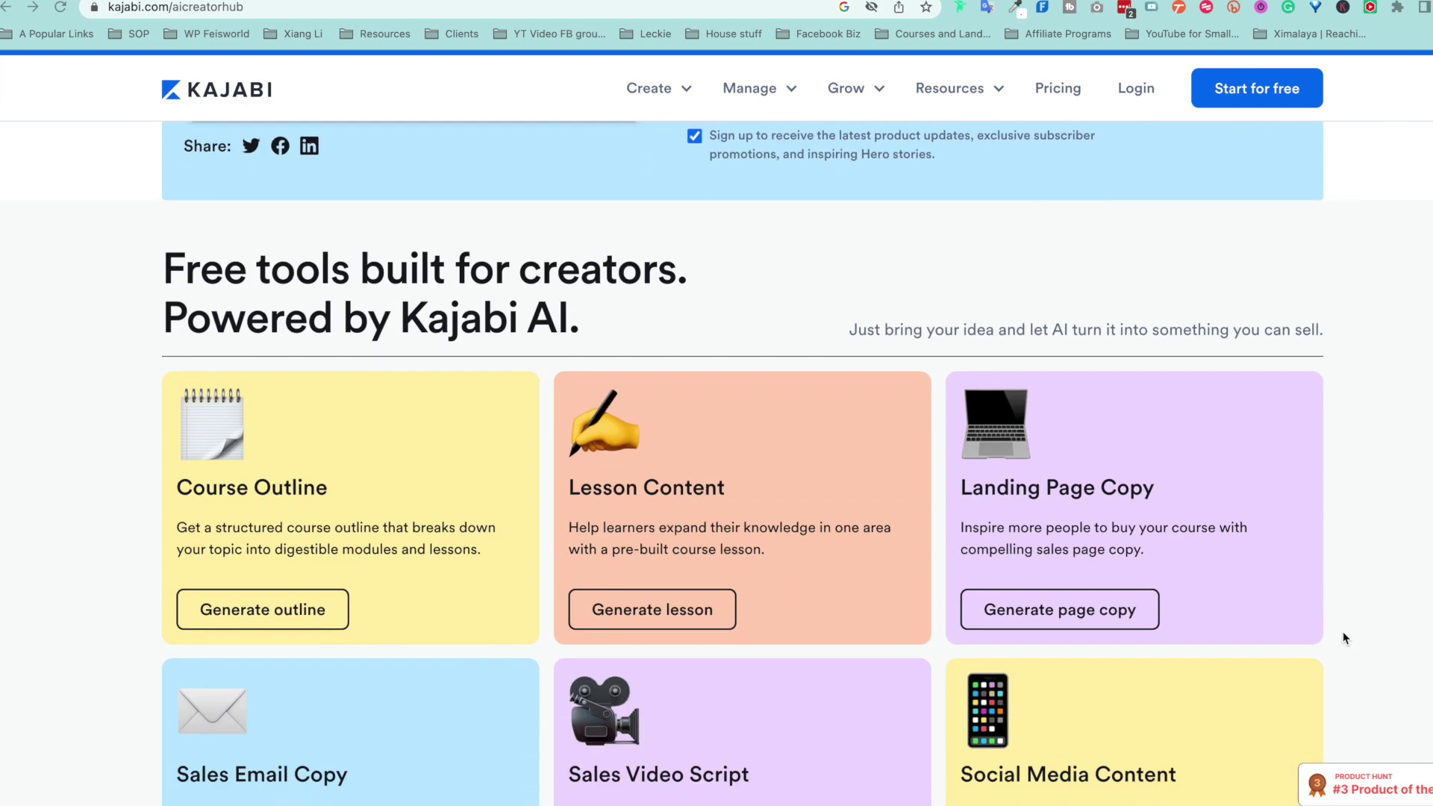
scroll(1360, 622, down, 2)
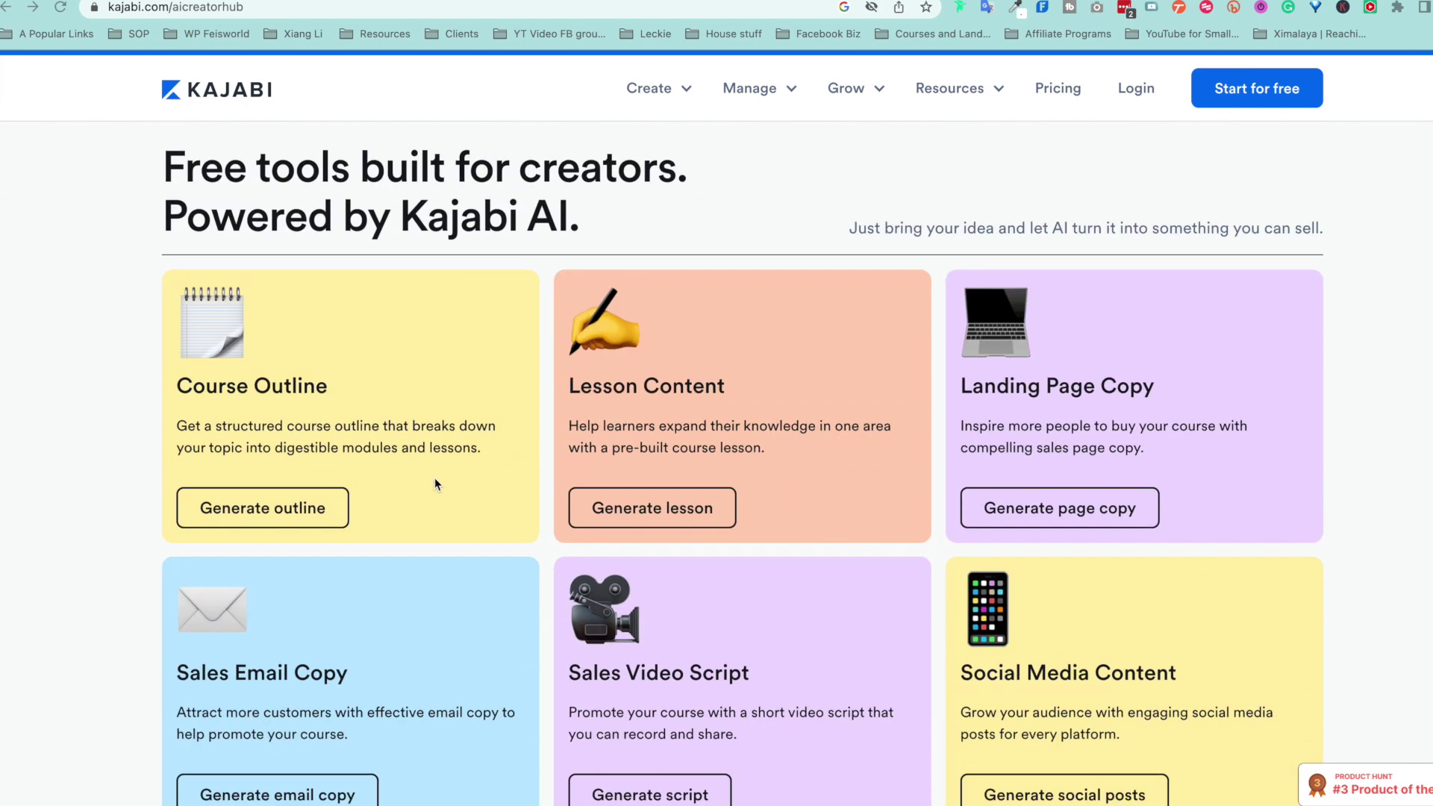
scroll(823, 515, down, 2)
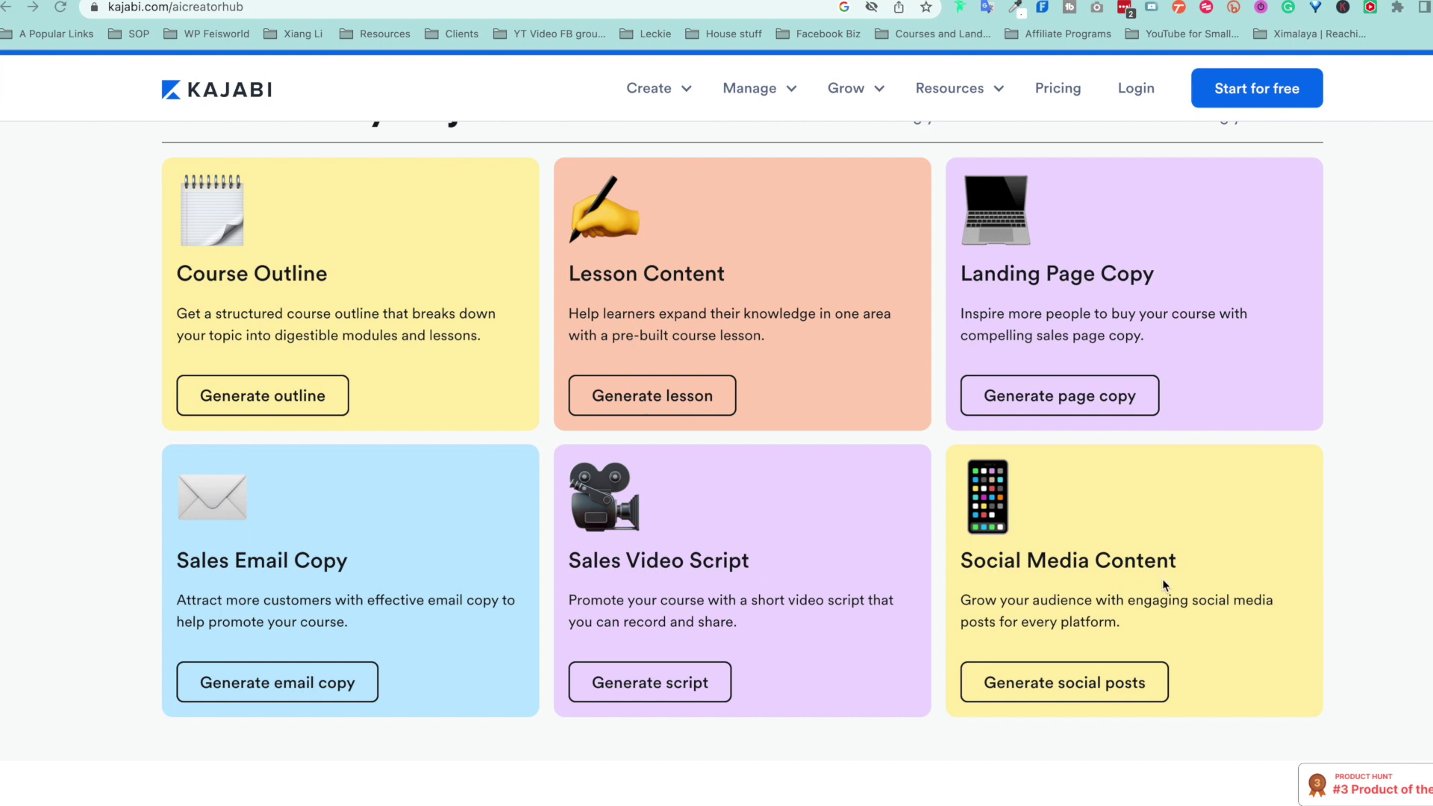
scroll(1281, 666, down, 1)
scroll(1359, 682, up, 1)
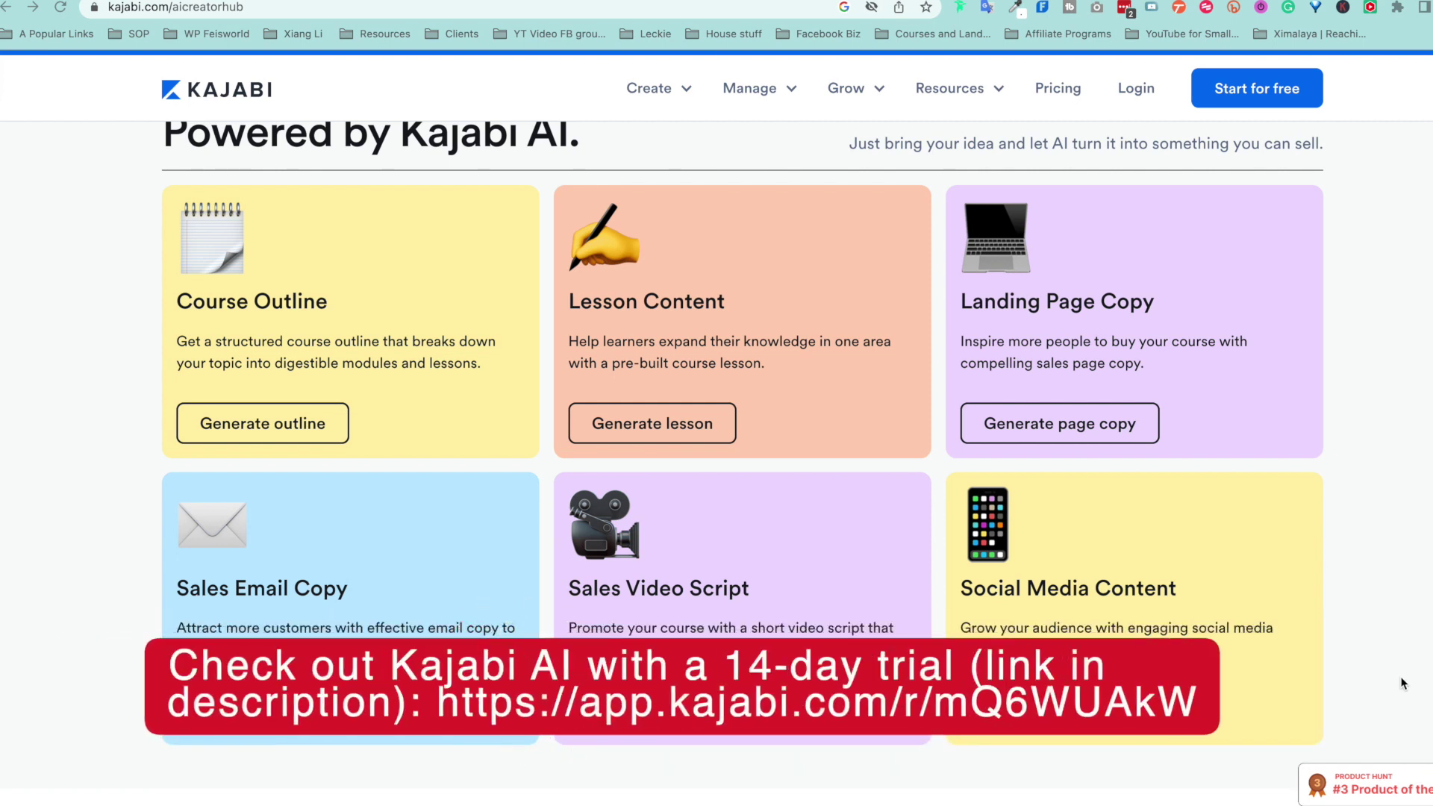
scroll(1401, 682, up, 1)
scroll(1394, 740, down, 5)
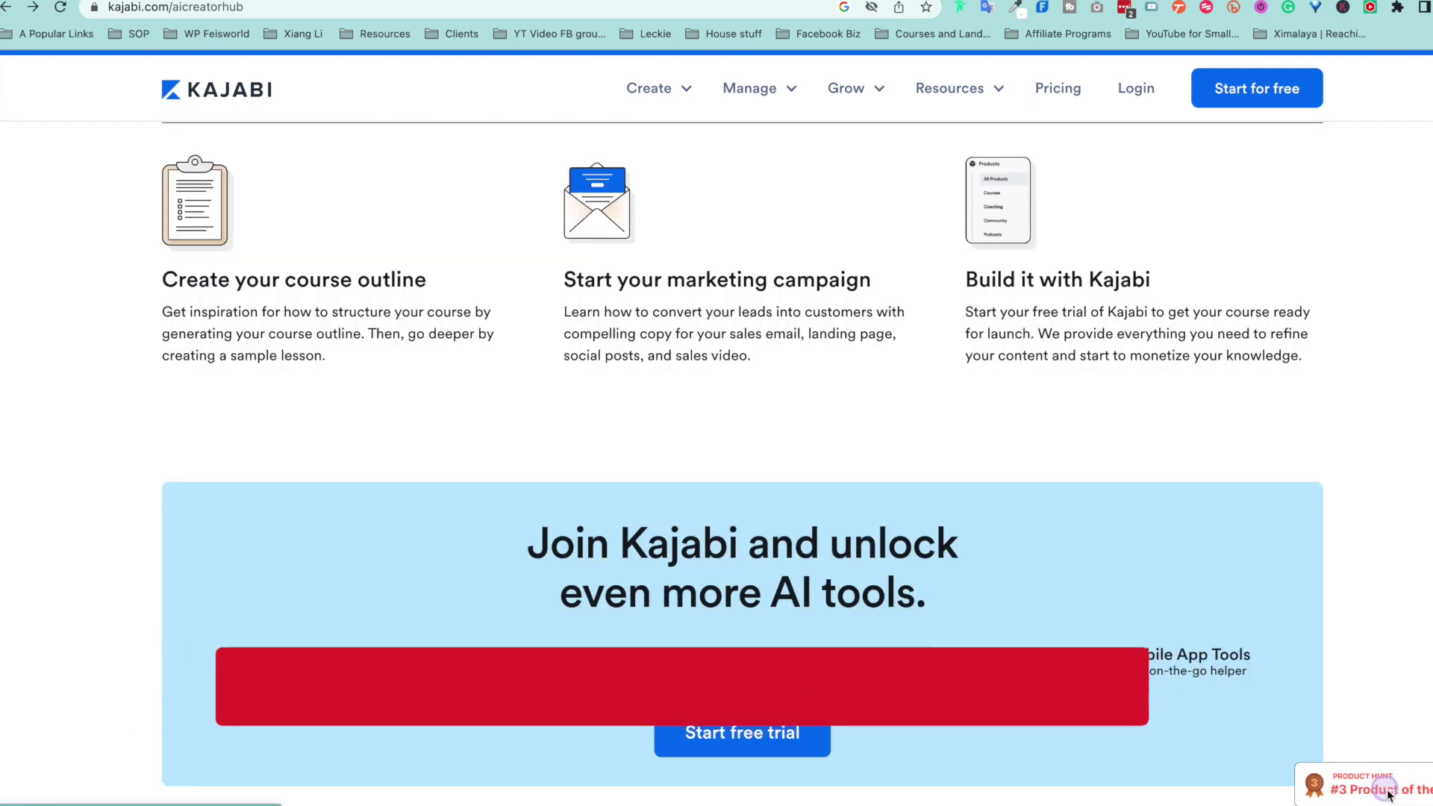
Generate a course outline for the topic 'zoom webinar for businesses'.
click(1389, 791)
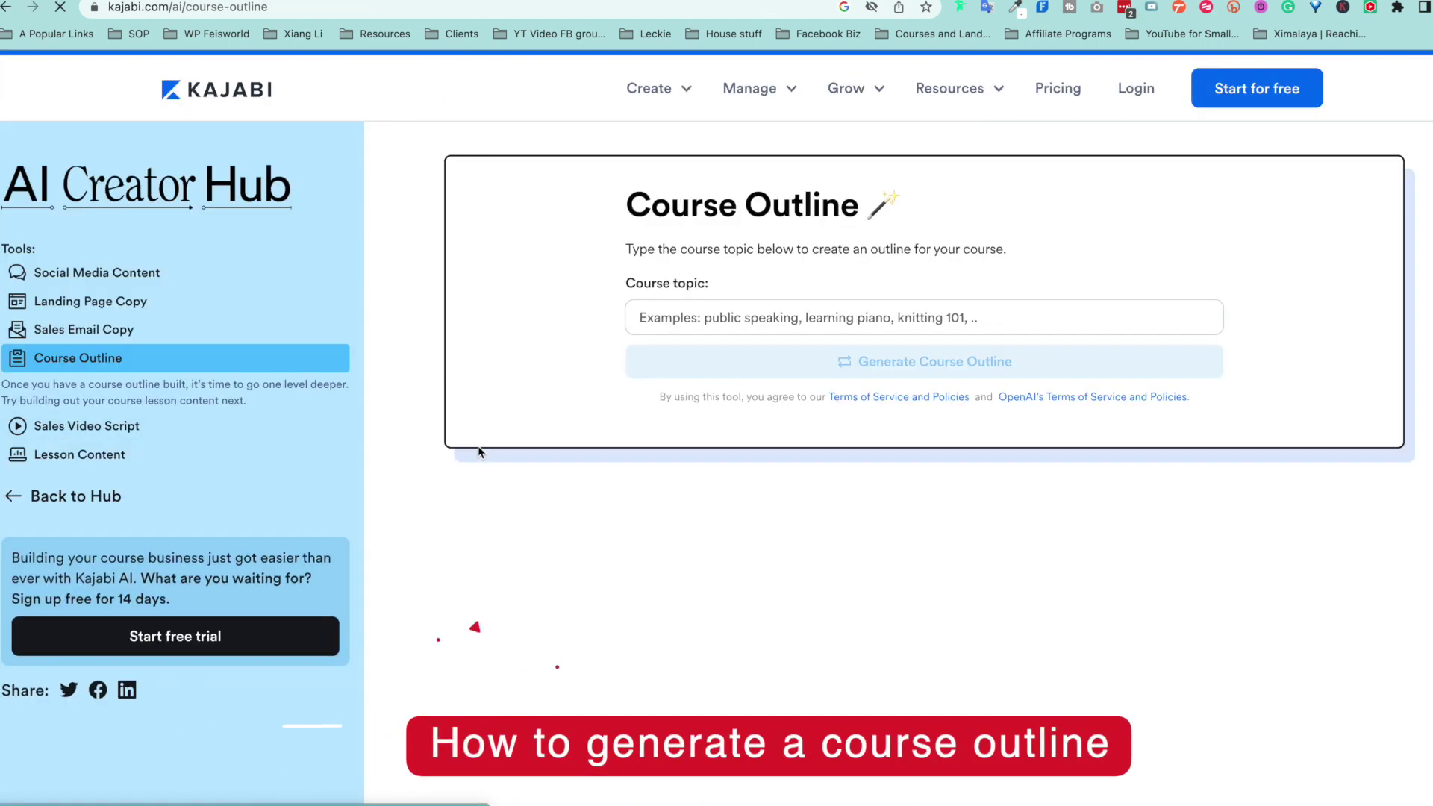
click(803, 321)
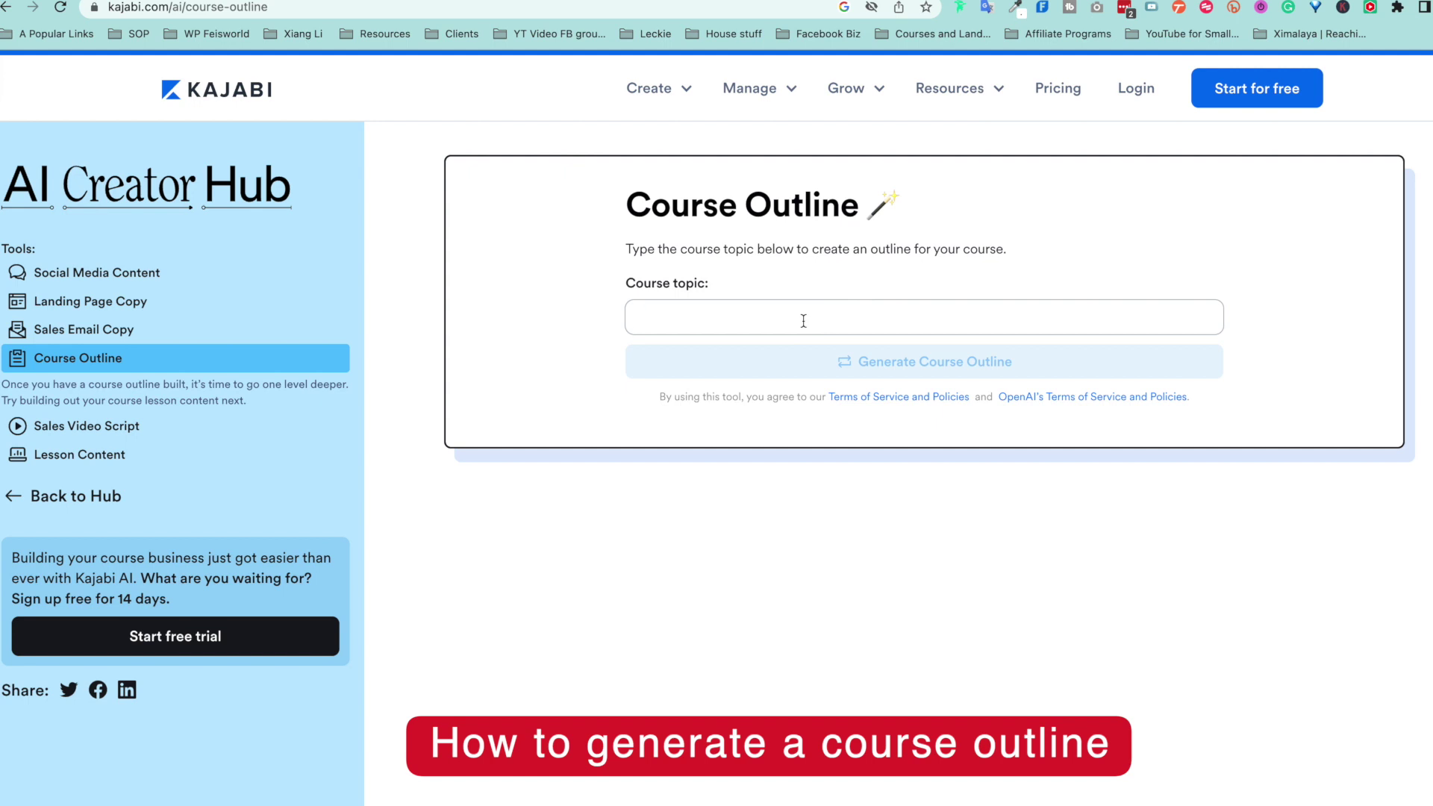
text(zoom webinar)
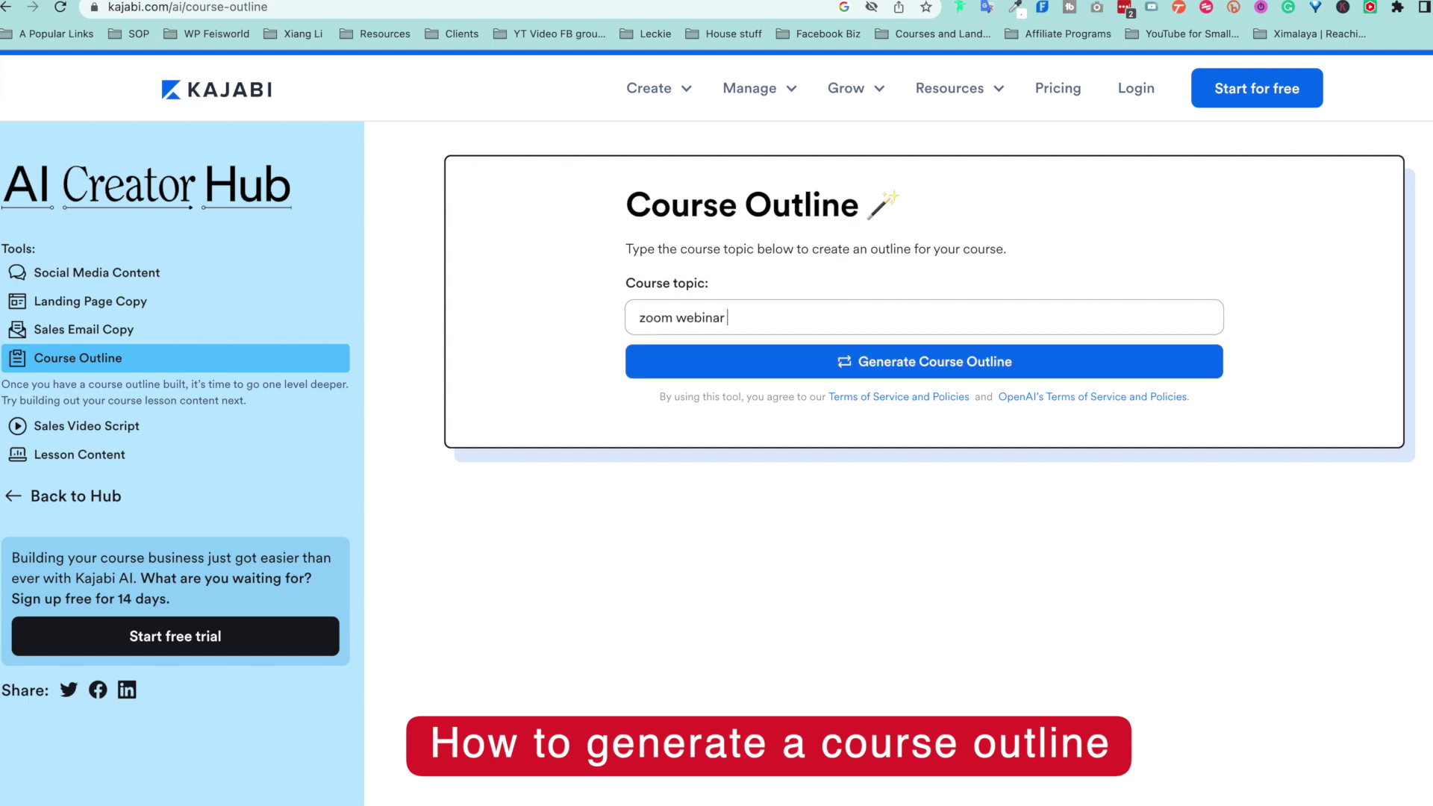
text(sinesses)
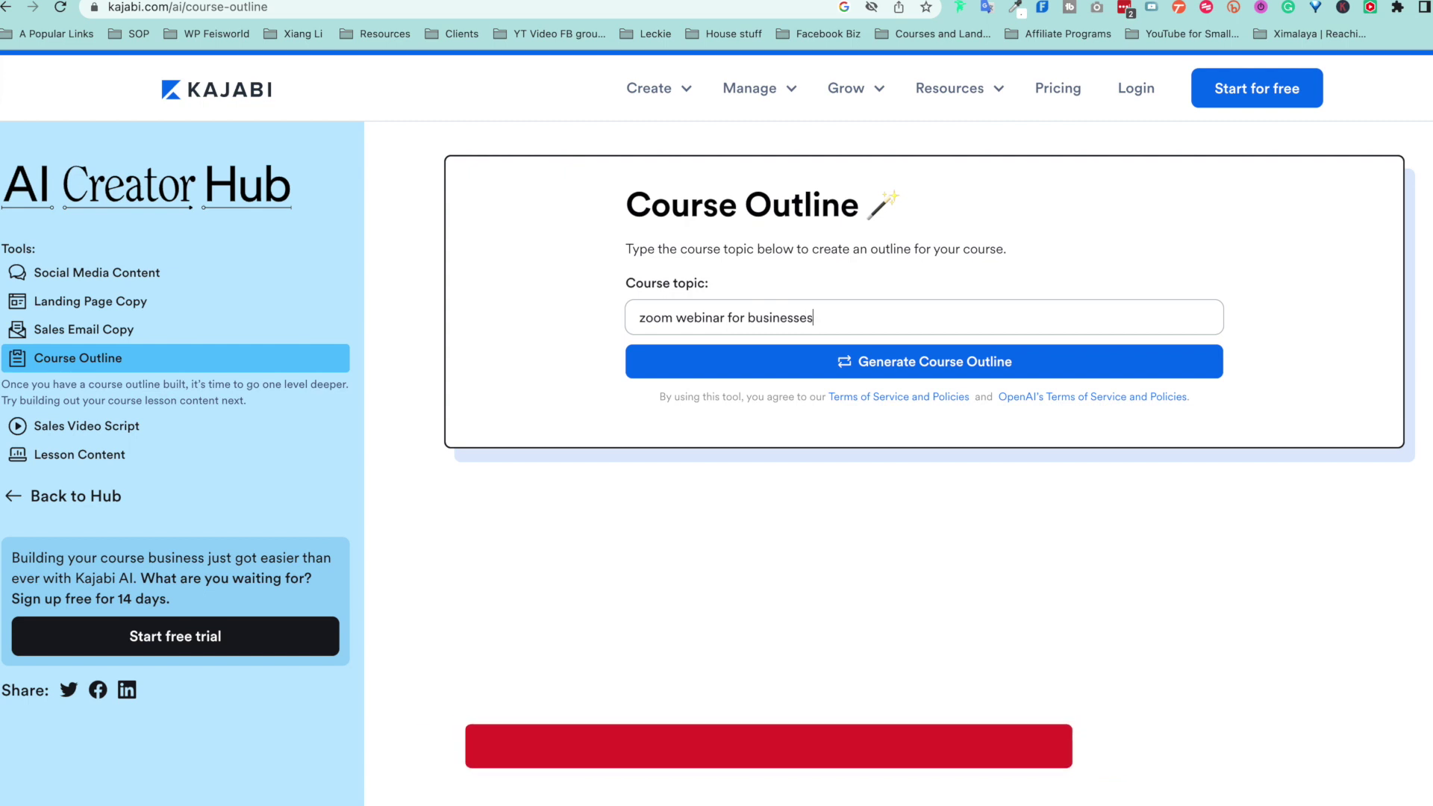
click(920, 356)
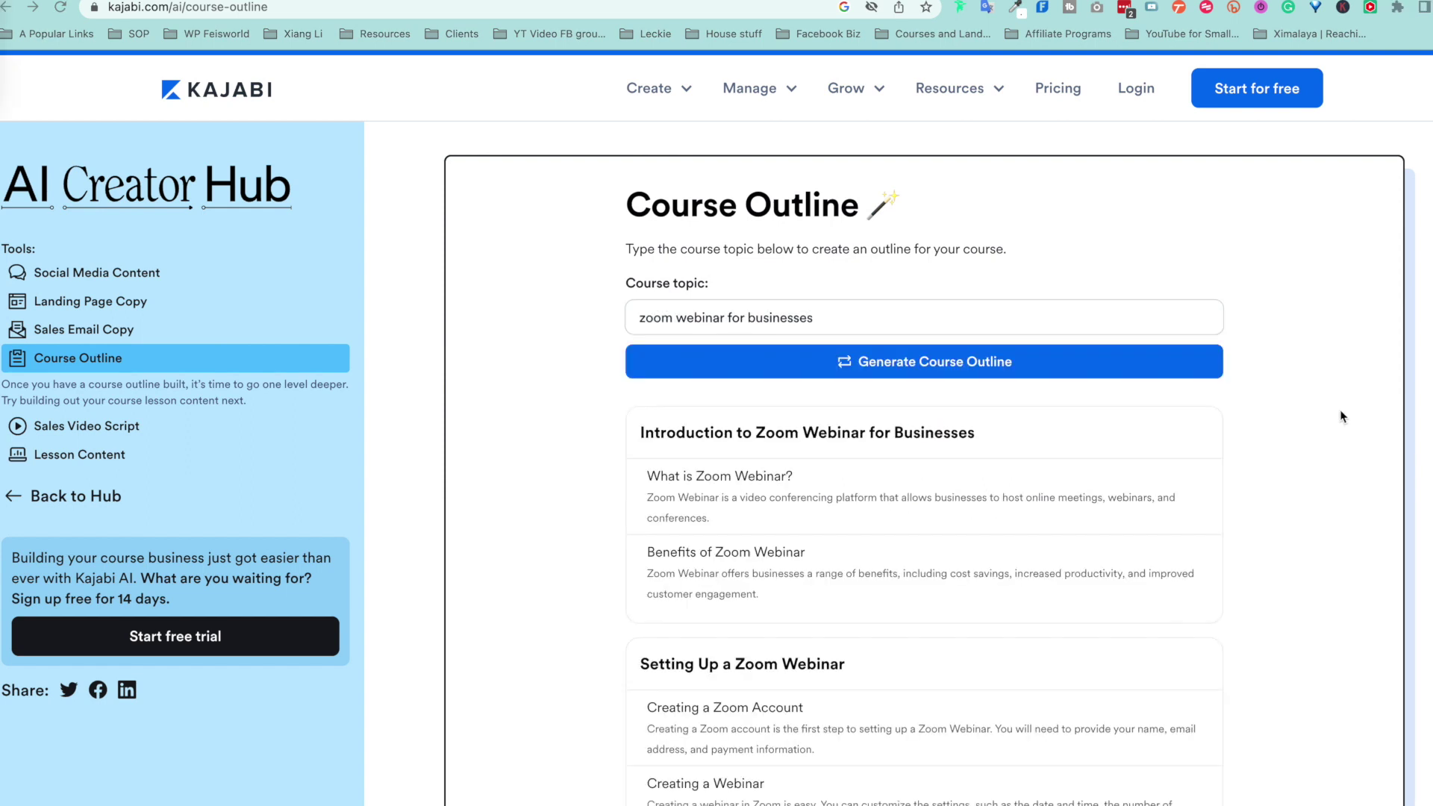
scroll(1342, 417, down, 1)
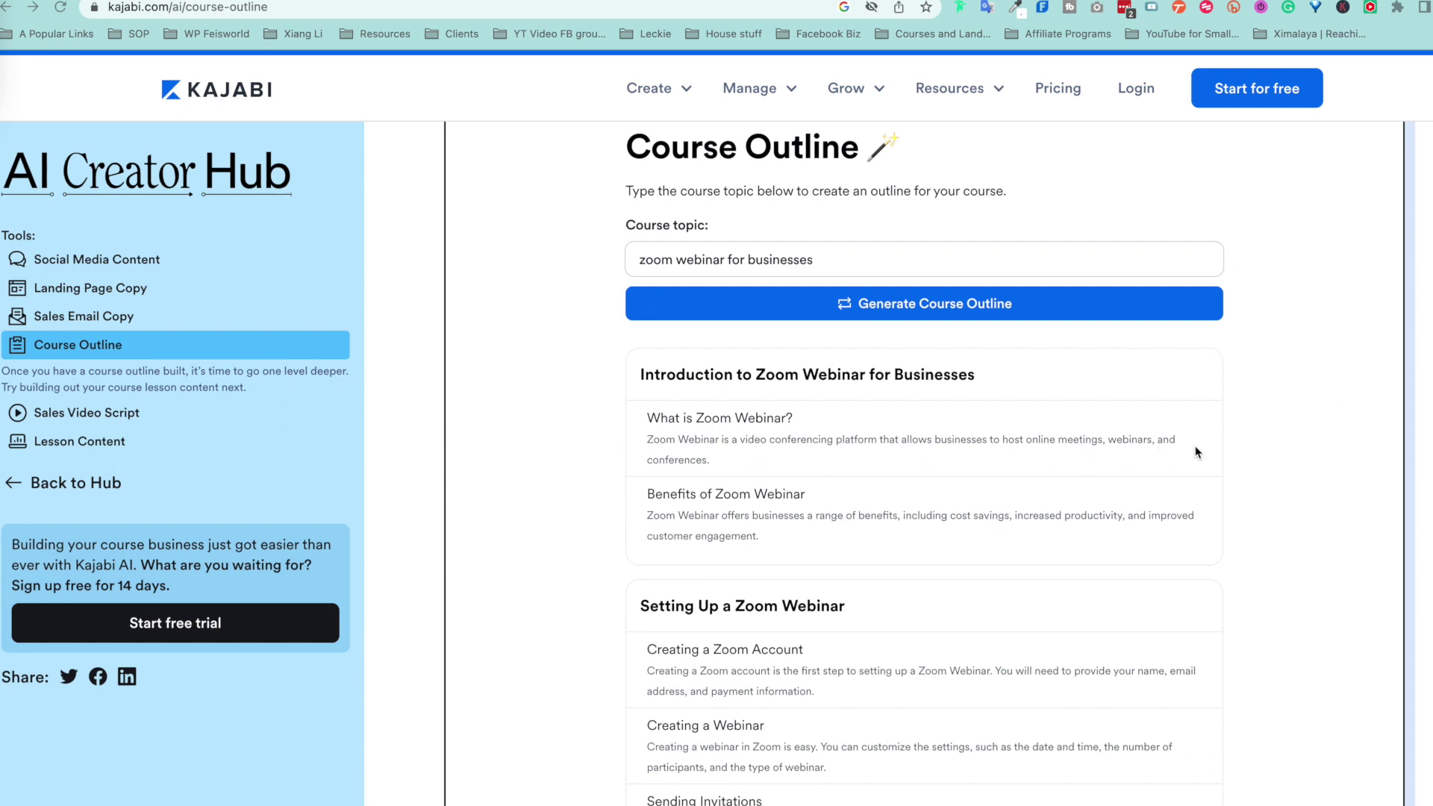
scroll(1195, 445, down, 2)
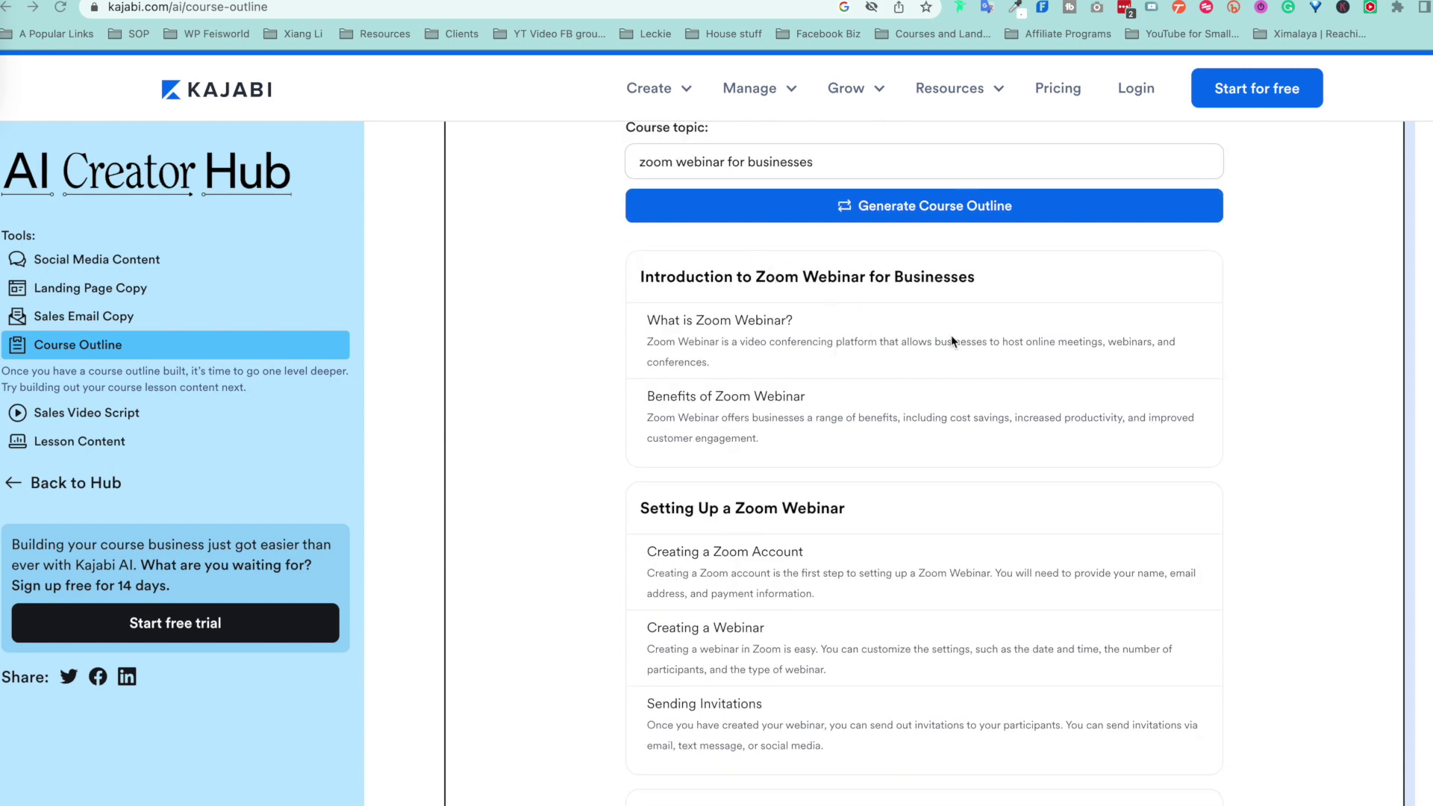
scroll(987, 342, down, 1)
scroll(1024, 276, down, 1)
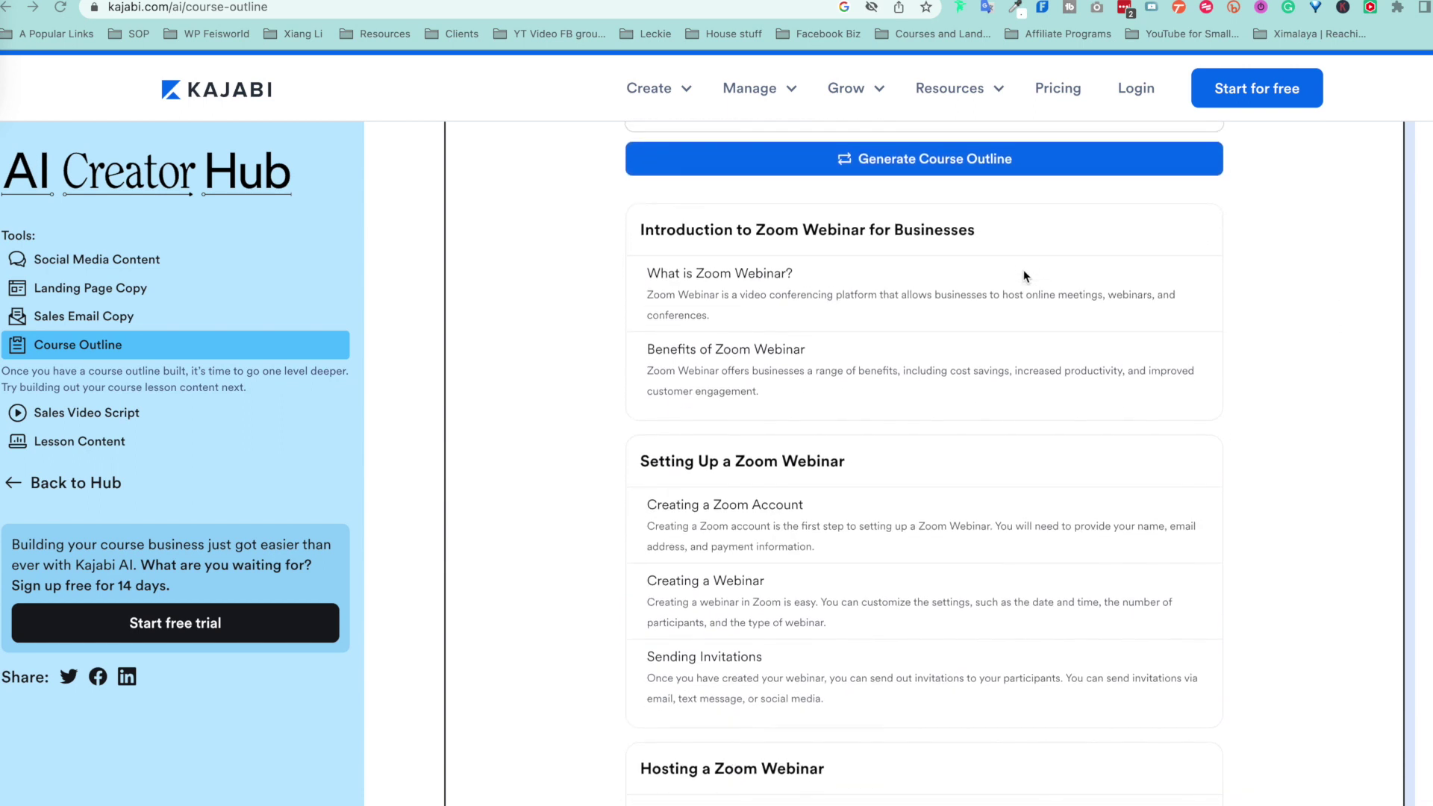
scroll(1023, 276, down, 1)
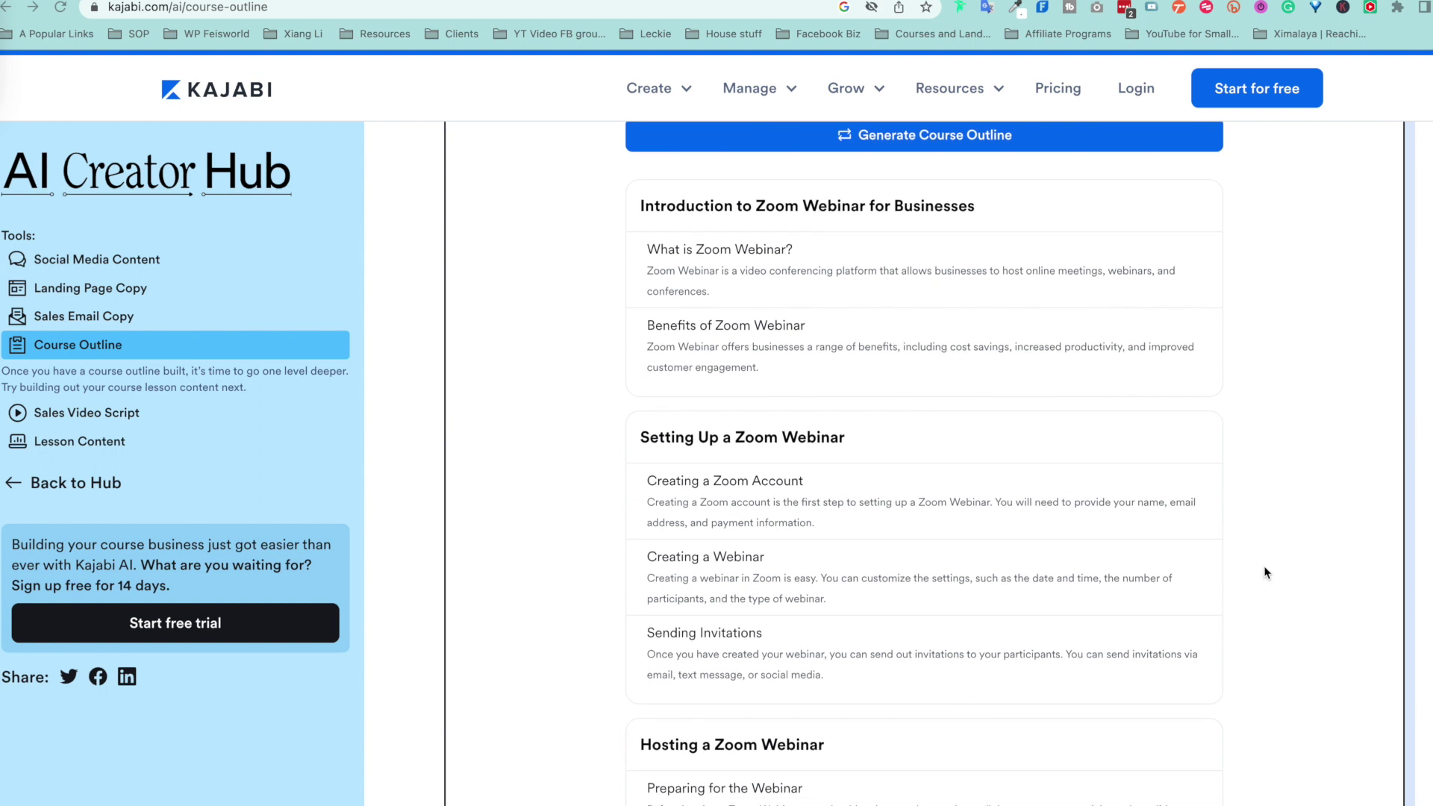
scroll(1265, 573, down, 1)
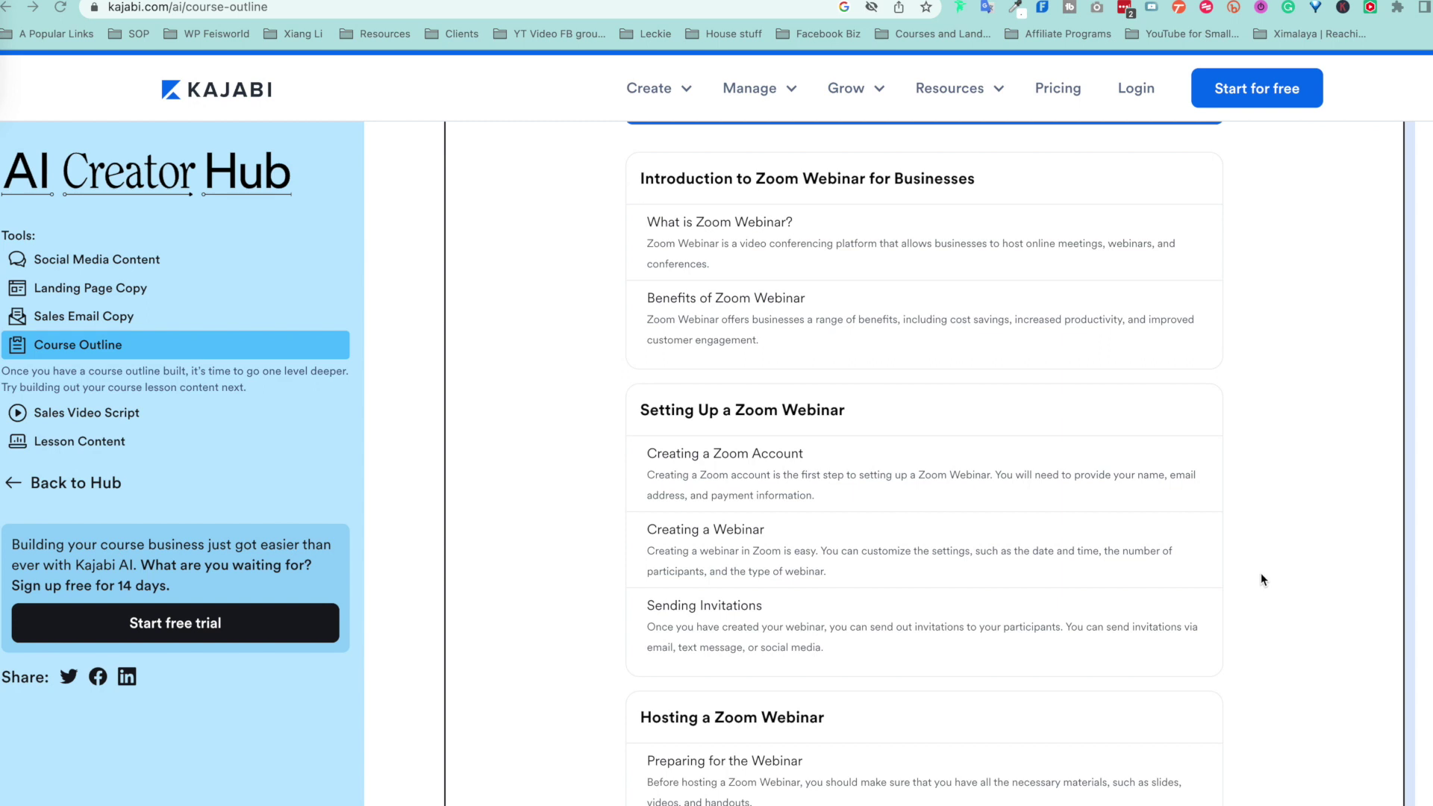
scroll(1053, 498, down, 1)
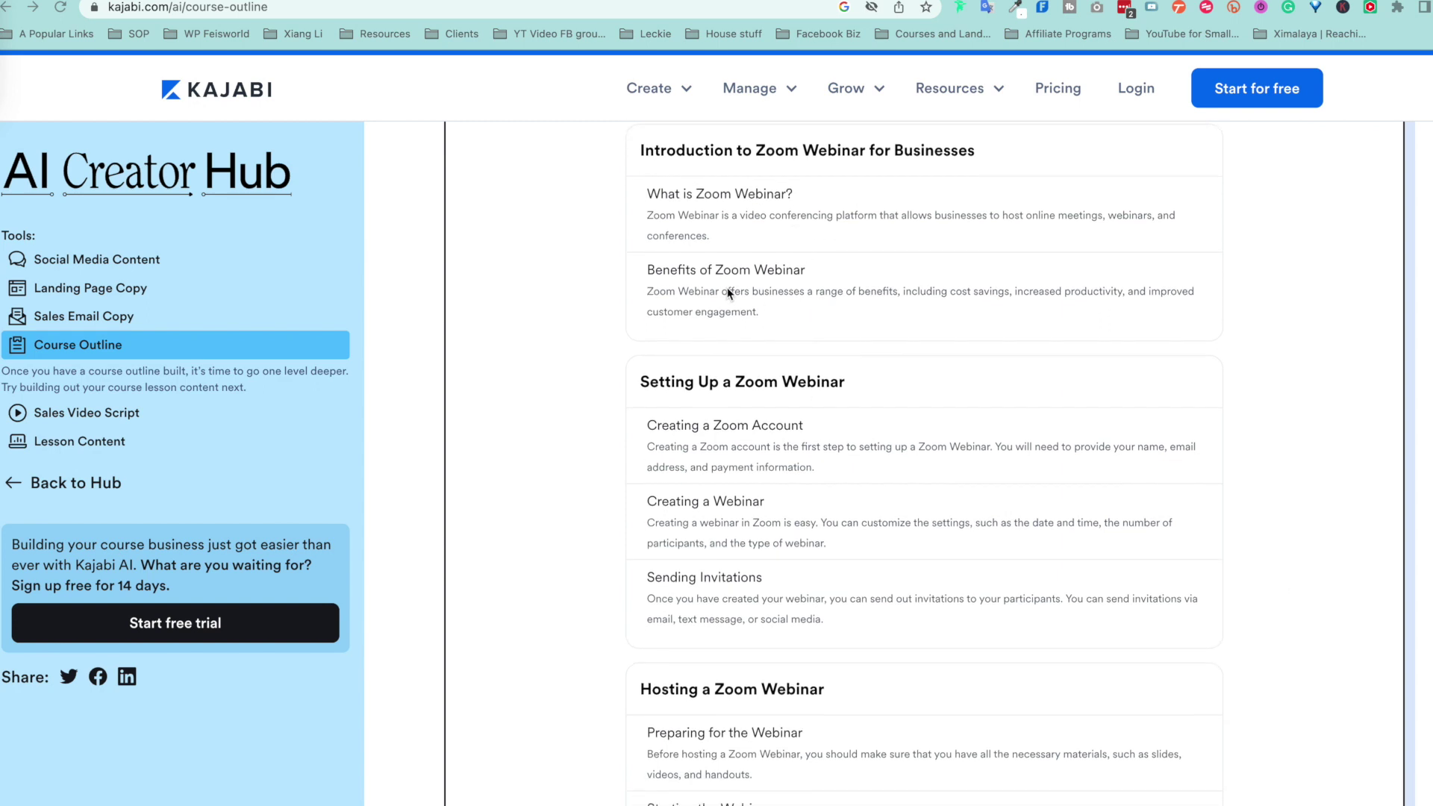
scroll(784, 285, down, 1)
scroll(785, 336, down, 3)
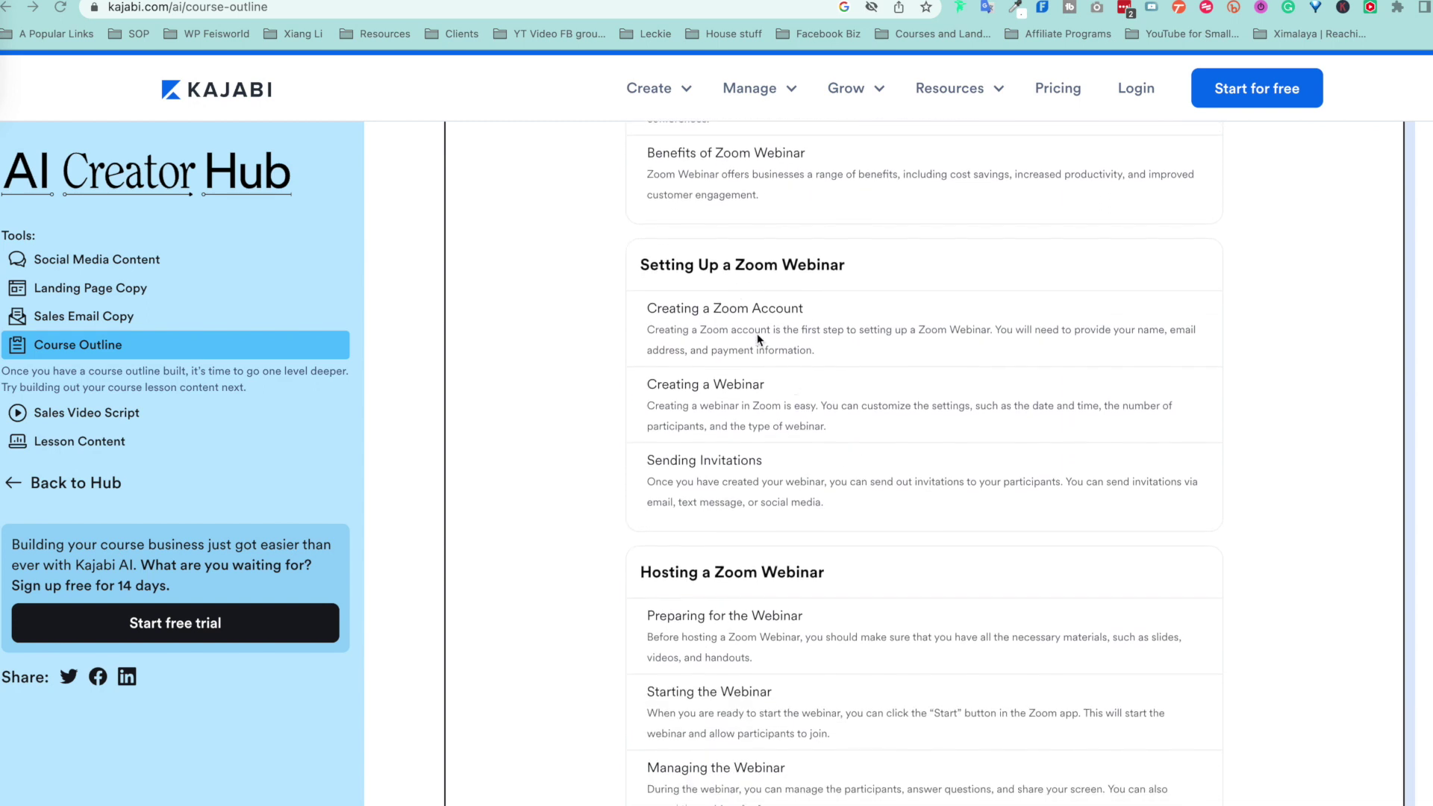
scroll(738, 269, down, 1)
scroll(799, 241, down, 2)
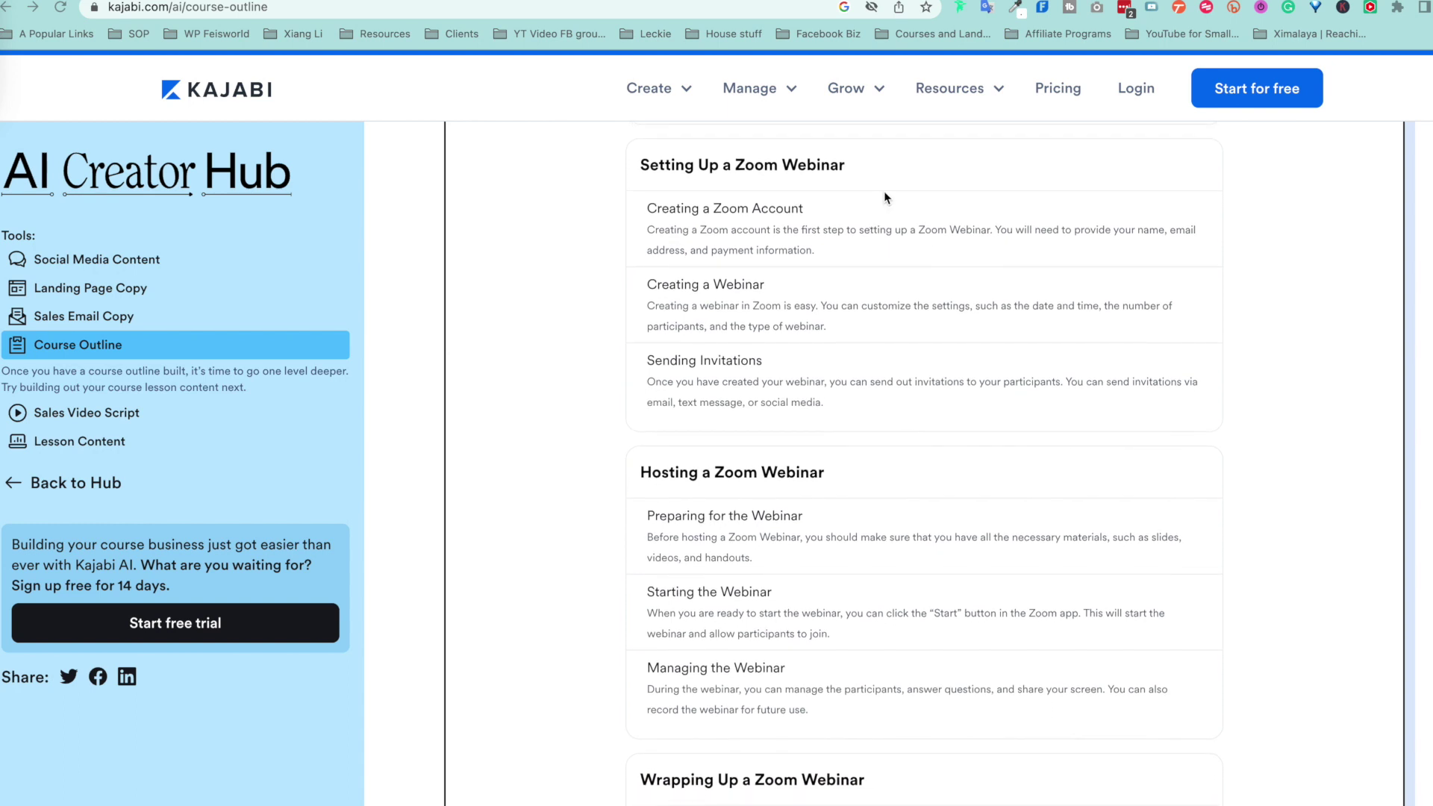
scroll(847, 334, down, 2)
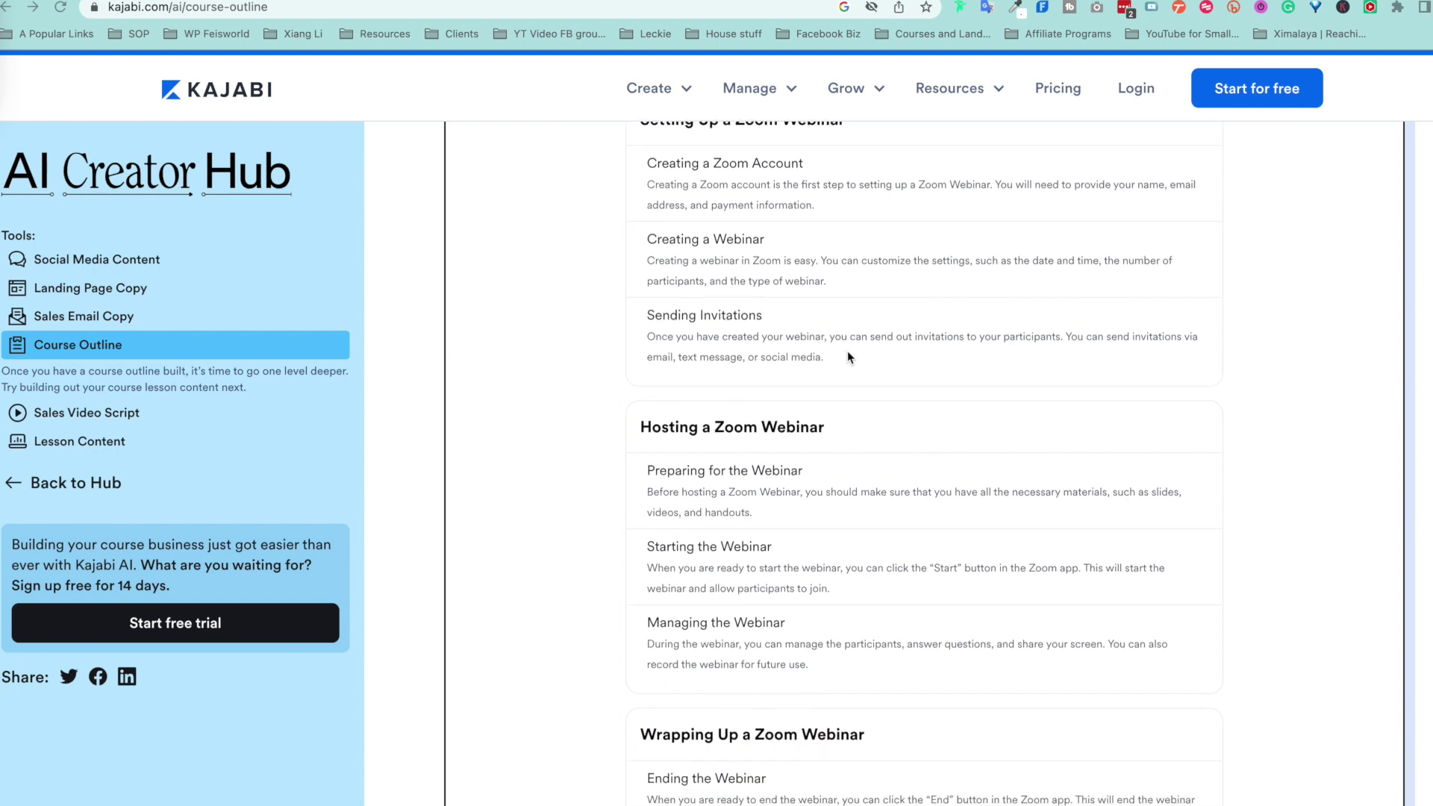
scroll(856, 325, up, 1)
scroll(807, 335, down, 1)
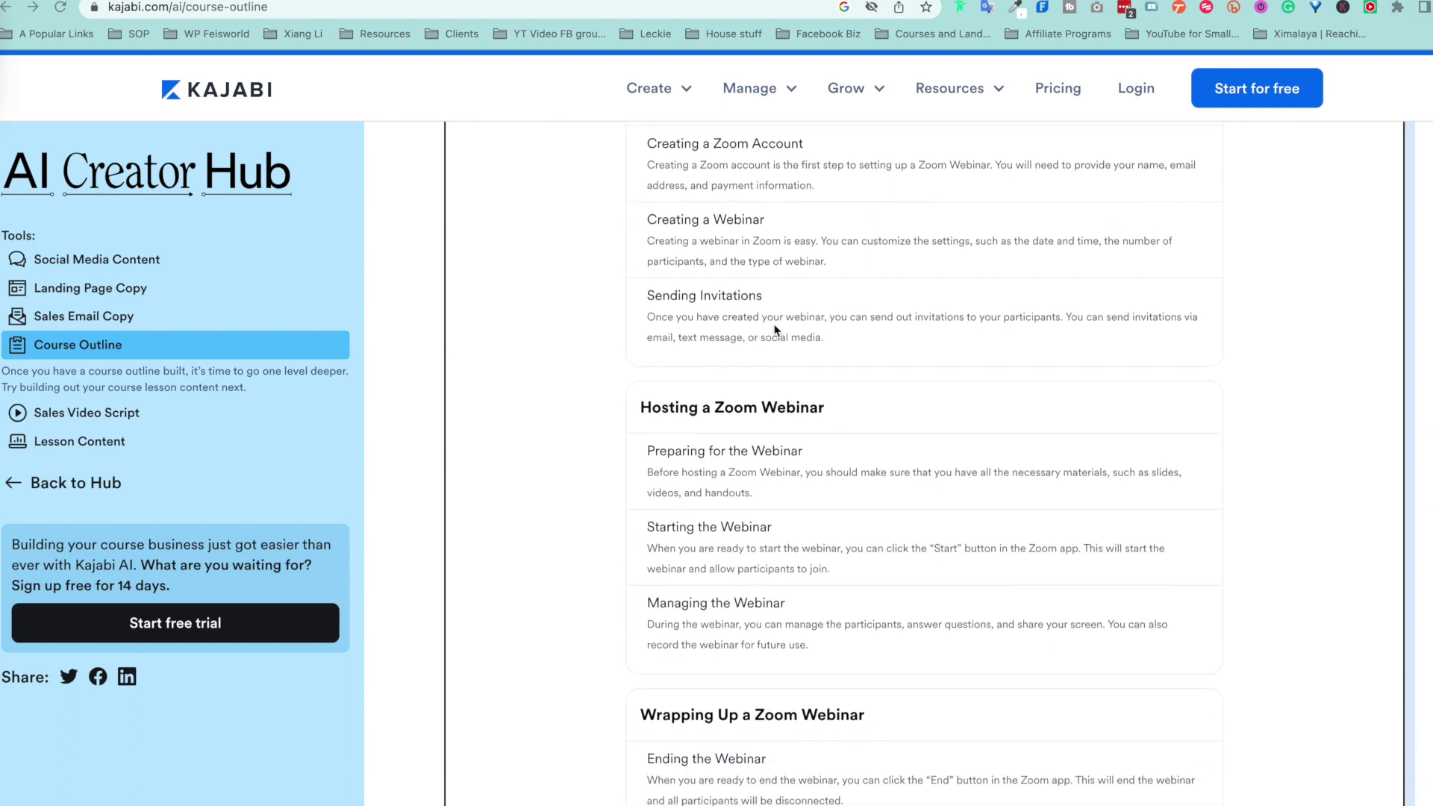
scroll(898, 549, down, 1)
scroll(959, 470, down, 1)
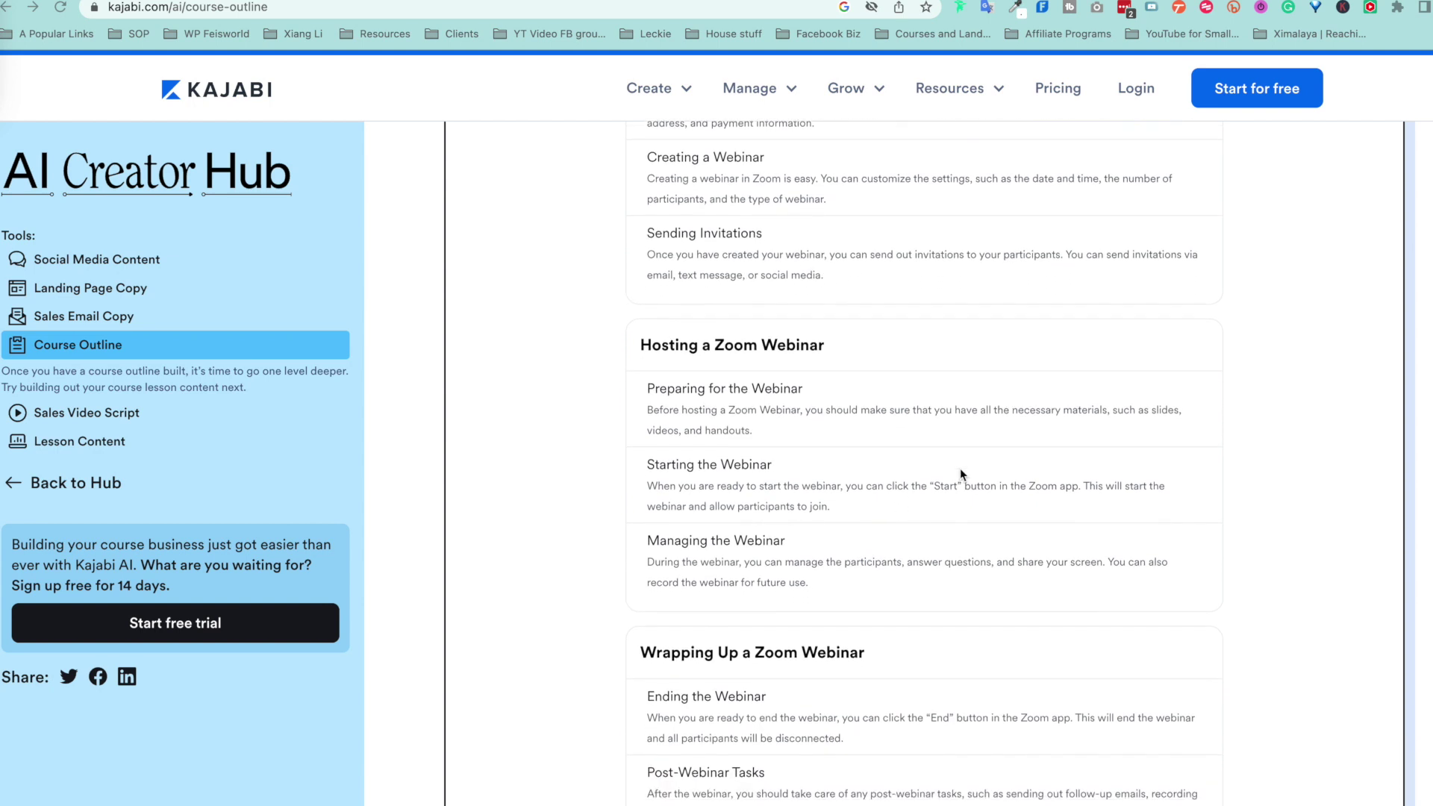
scroll(1120, 461, down, 3)
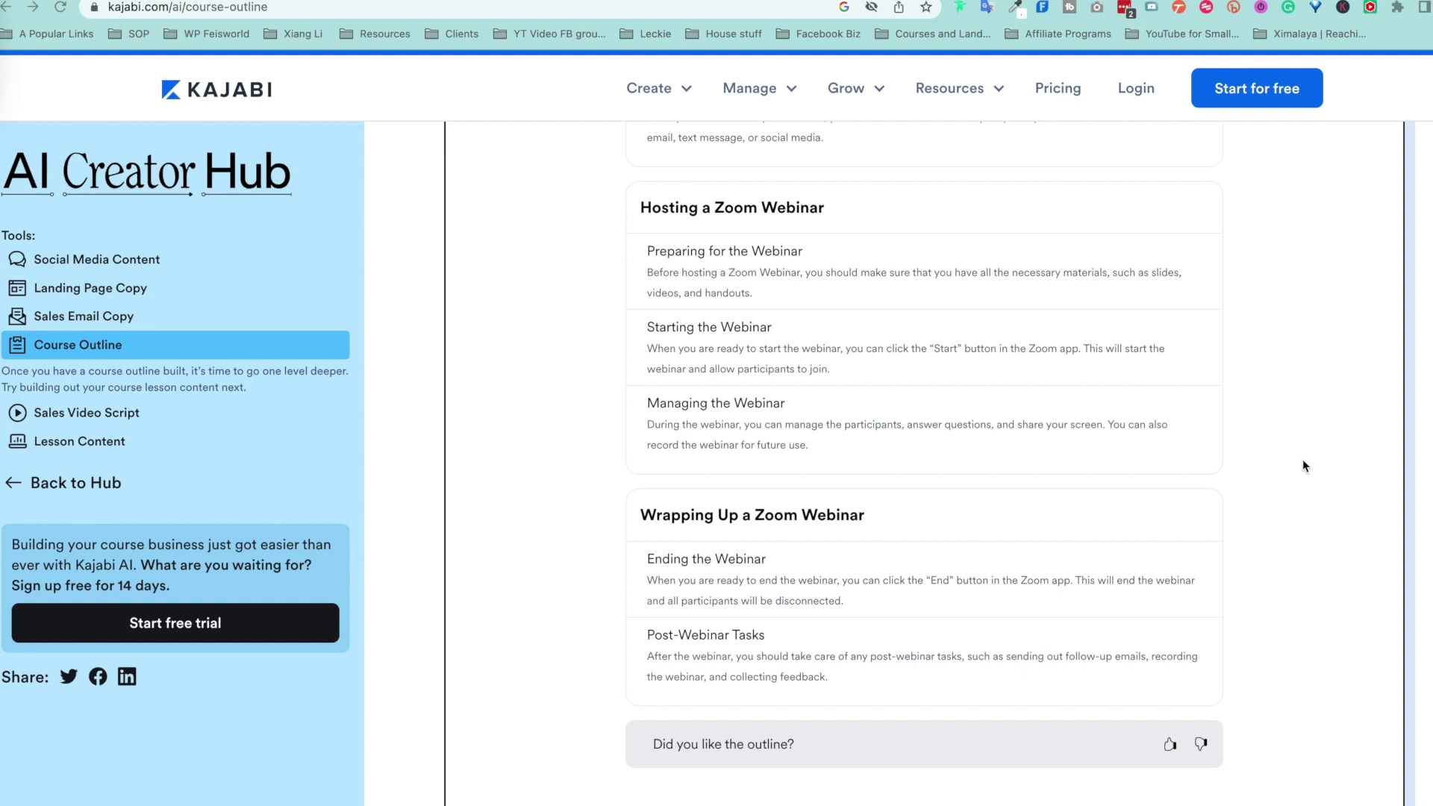
scroll(925, 387, down, 1)
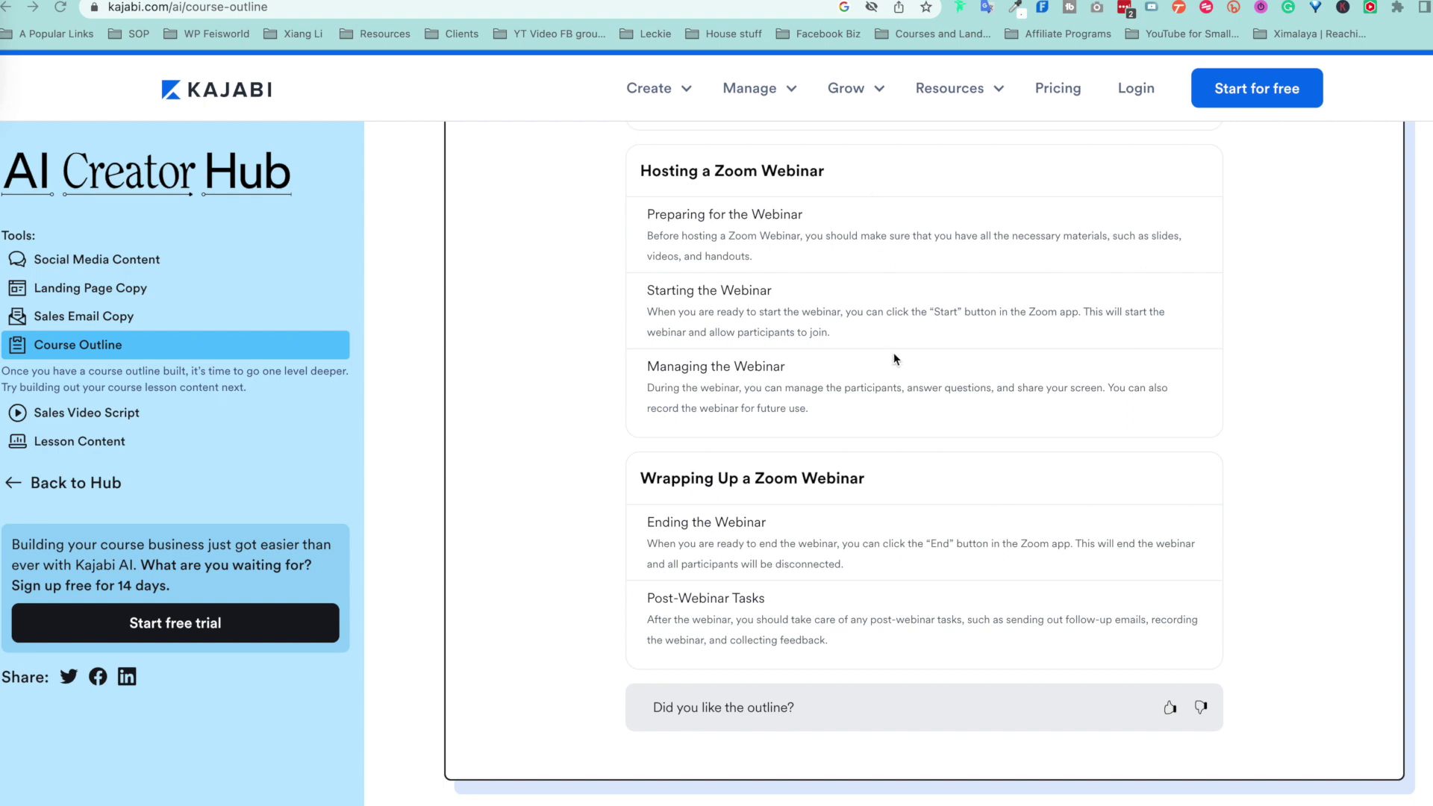
scroll(756, 367, down, 3)
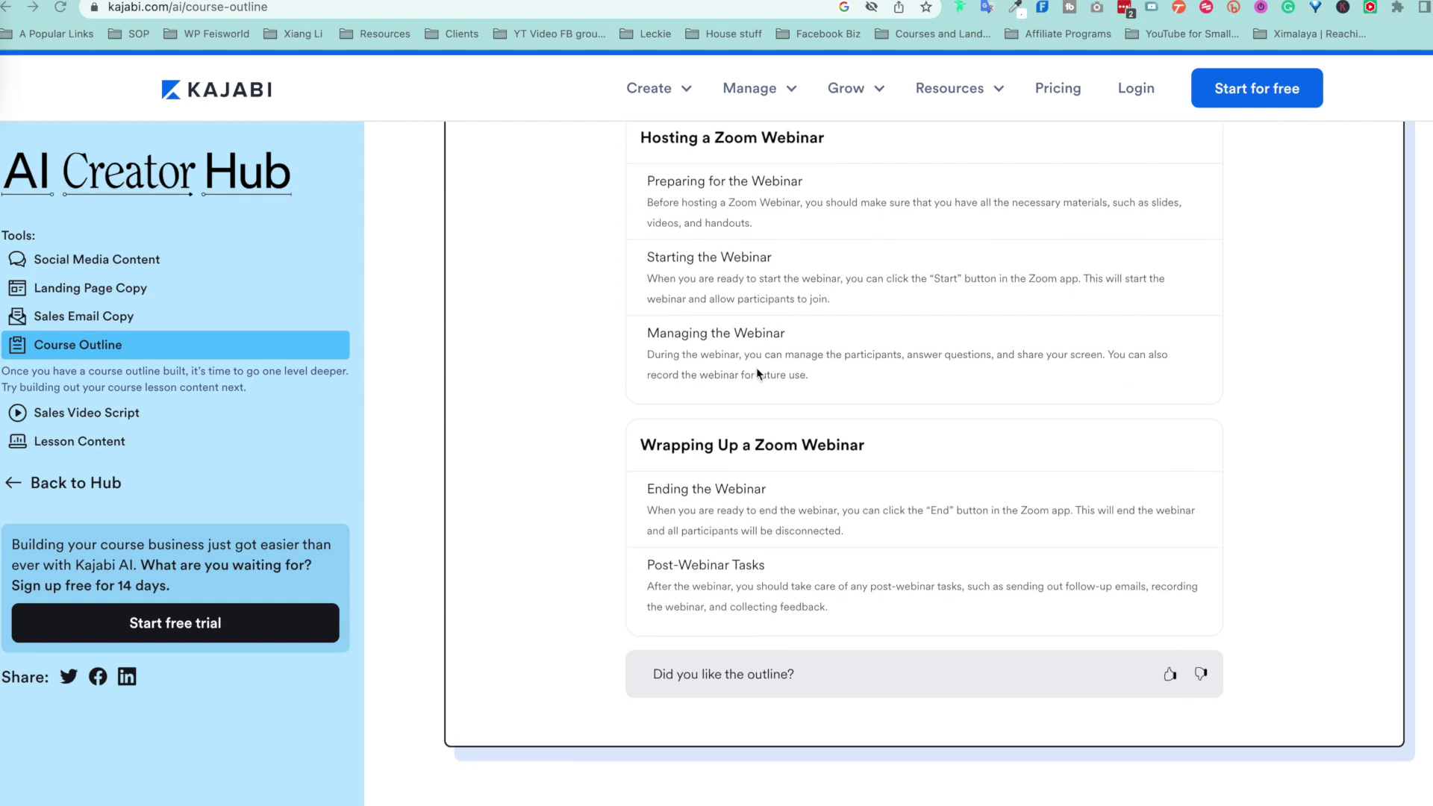
scroll(806, 393, down, 2)
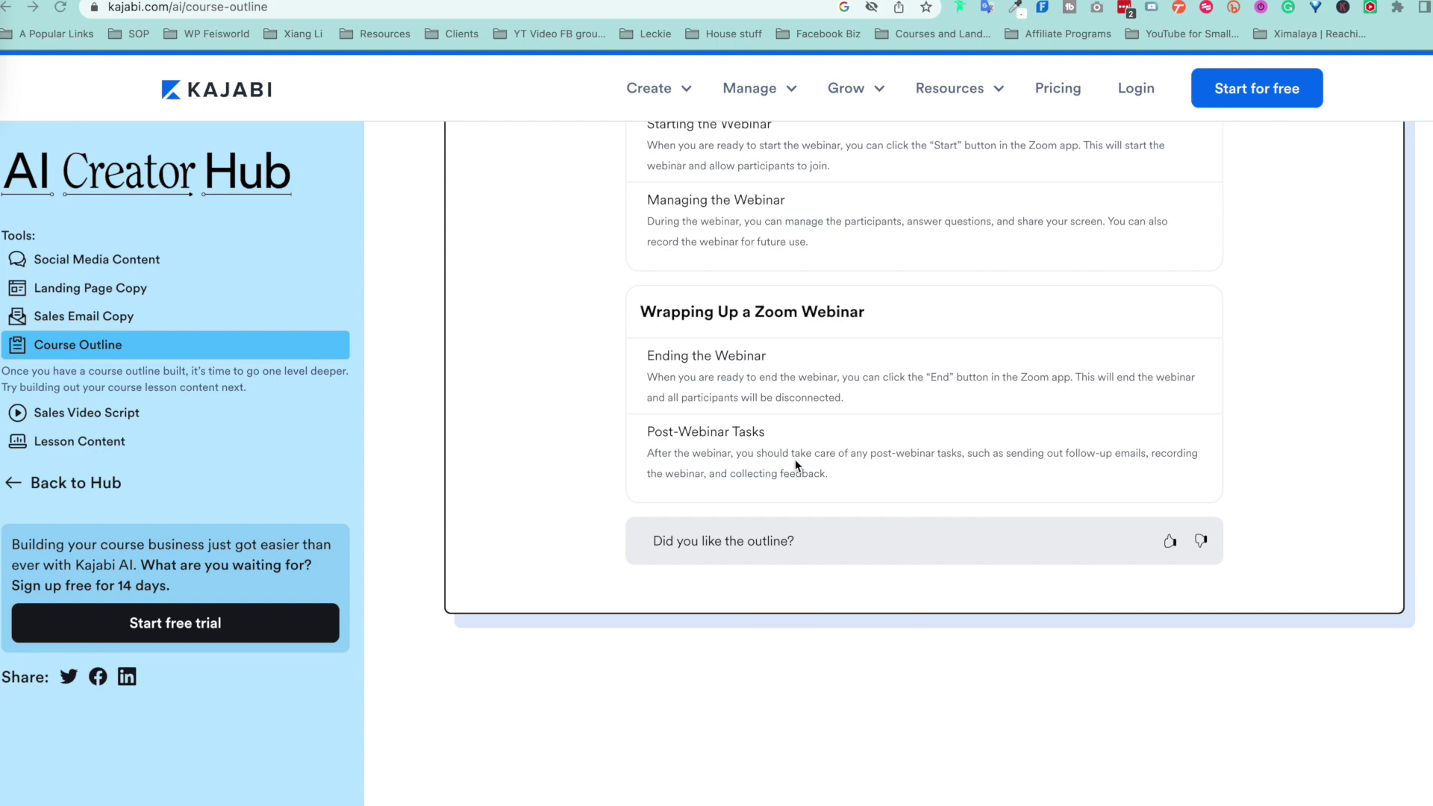
scroll(1122, 565, up, 6)
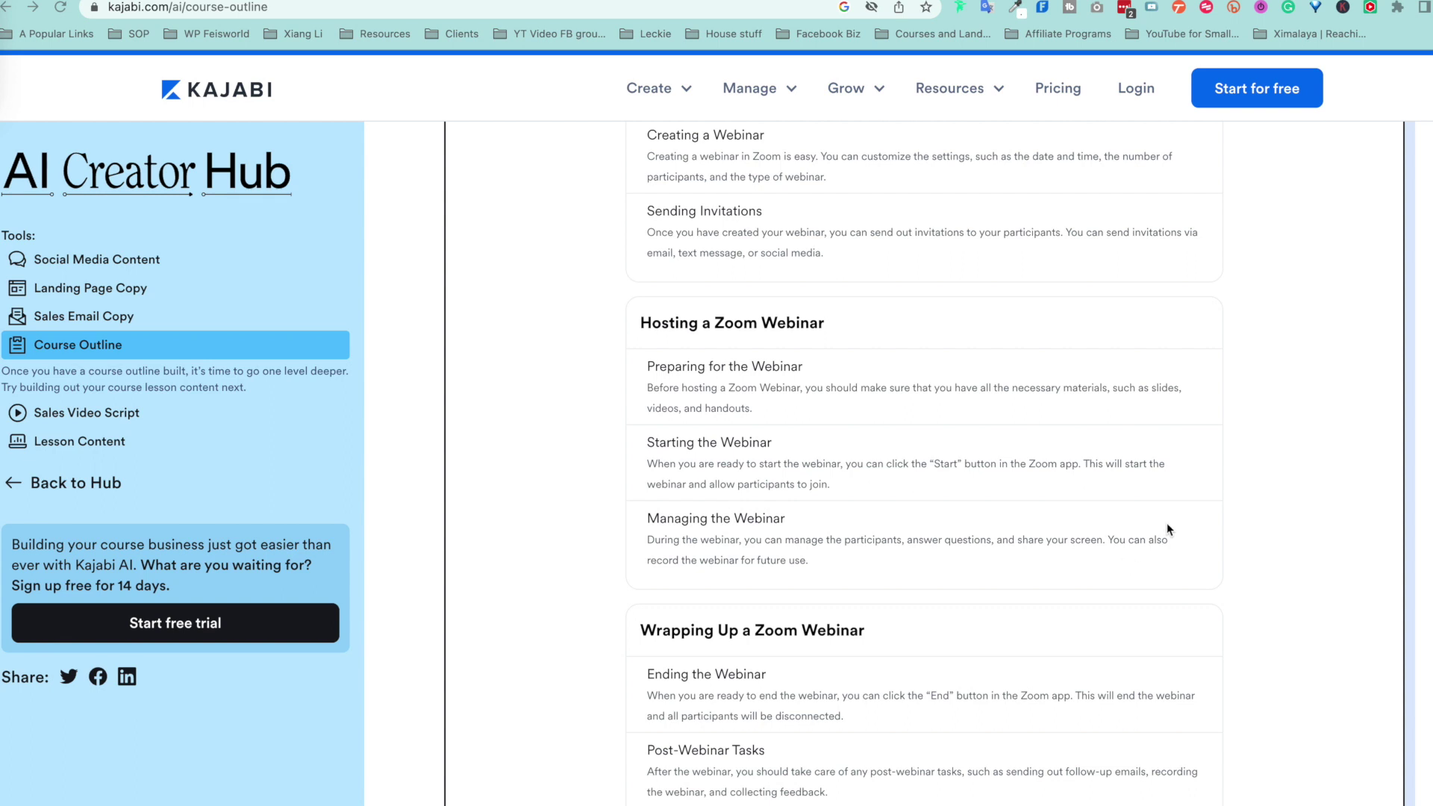
scroll(1175, 518, up, 3)
scroll(1185, 520, down, 10)
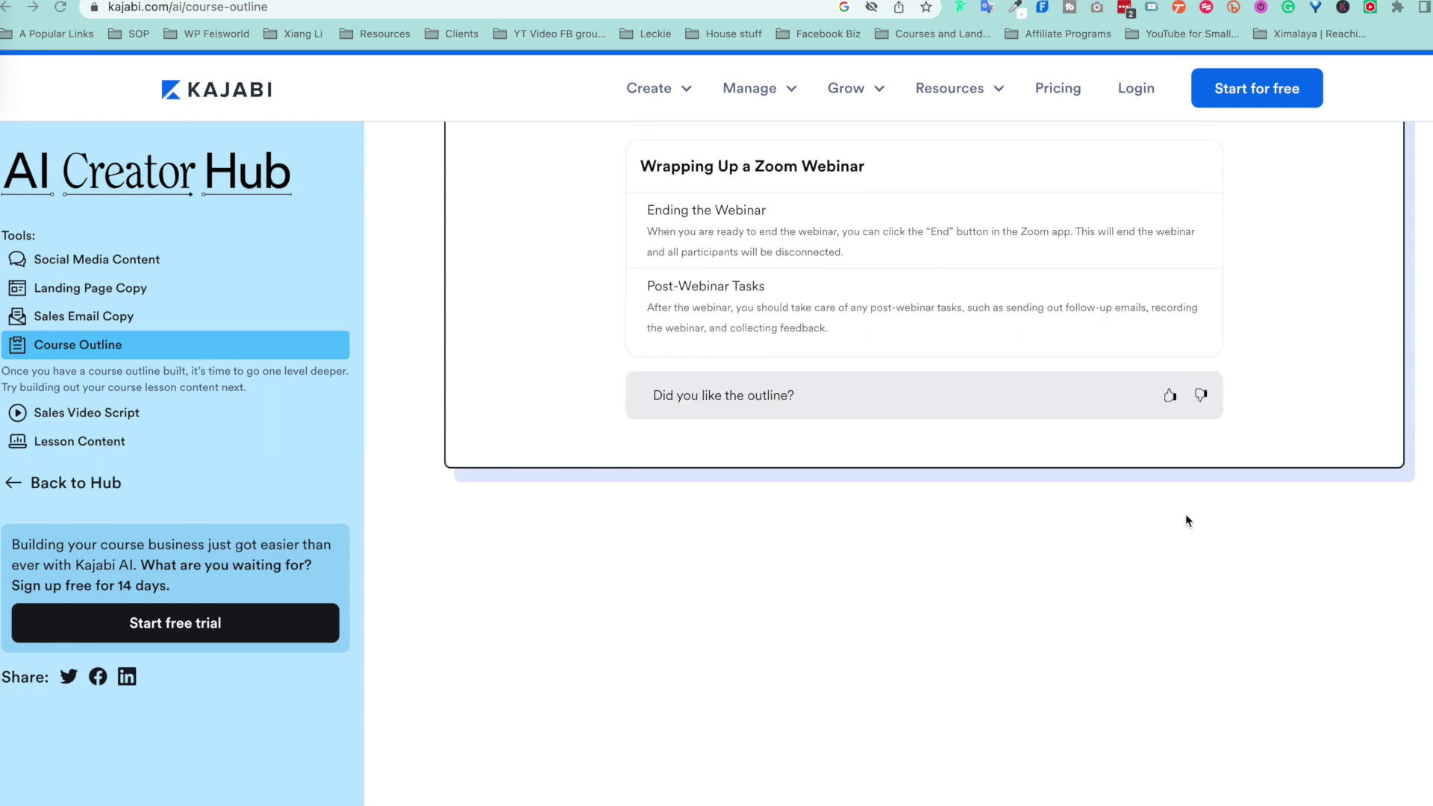
scroll(1186, 520, up, 8)
scroll(1186, 520, up, 5)
scroll(1186, 519, up, 5)
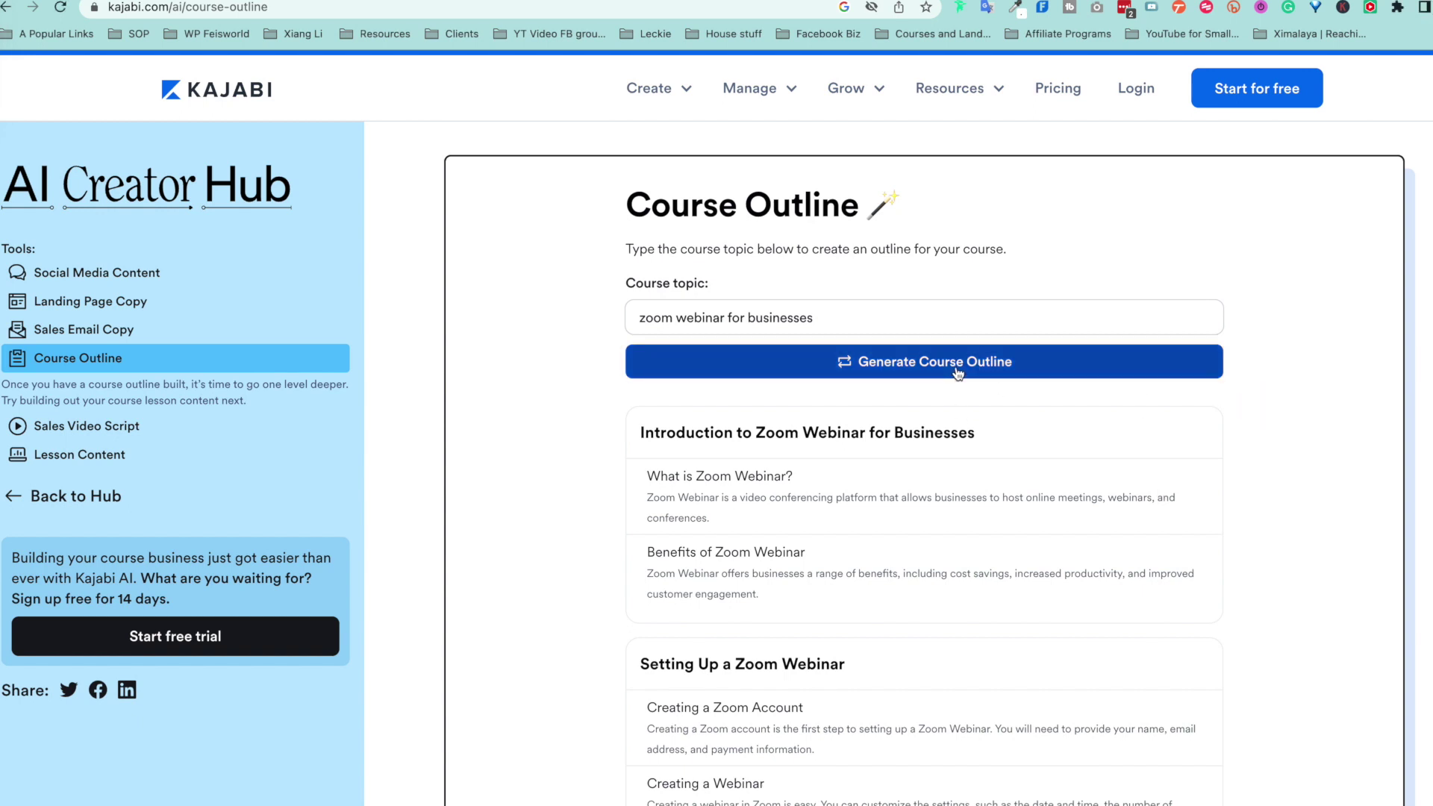
Generate sales email copy for 'how to increase zoom webinar attendance', then move to Landing Page Copy.
click(101, 329)
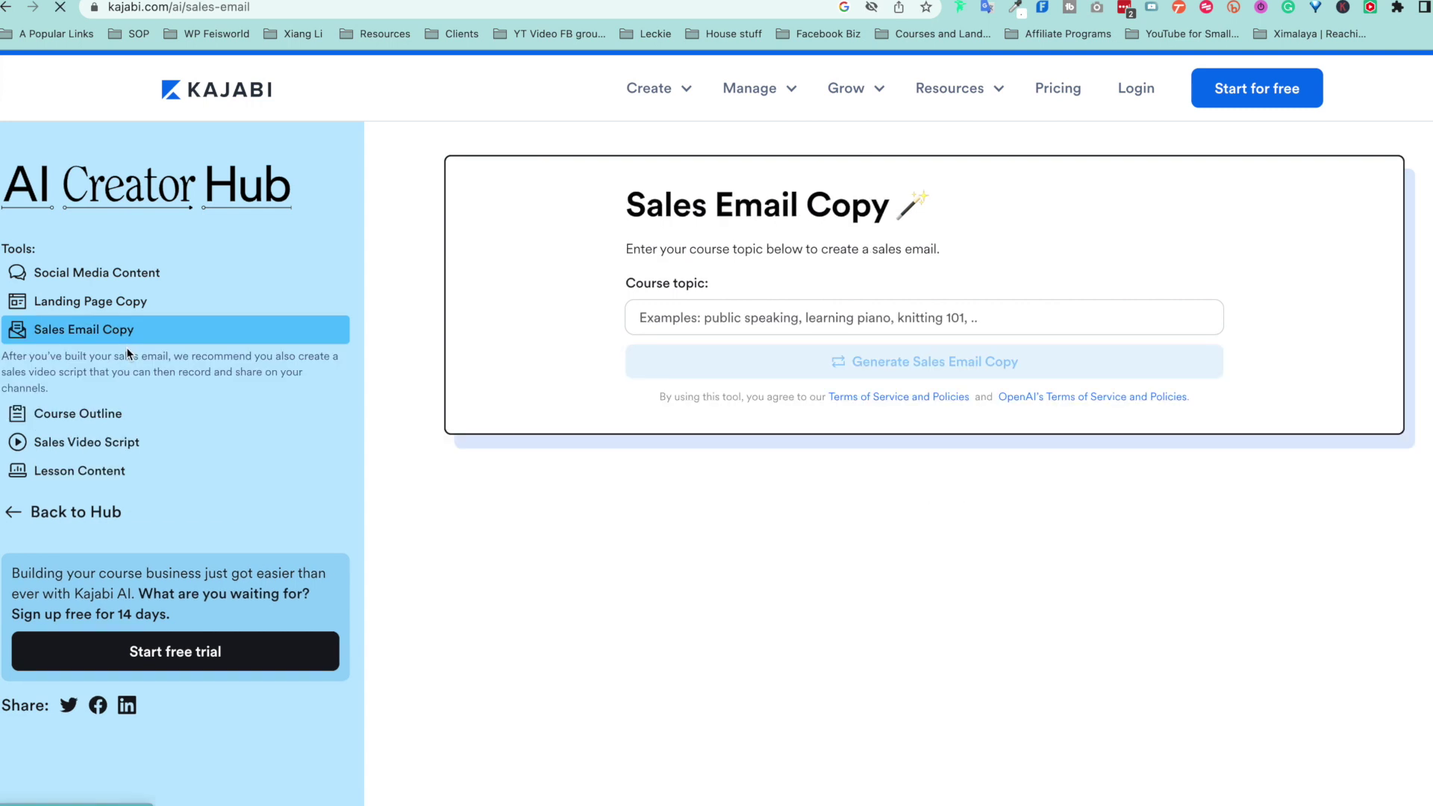
click(762, 317)
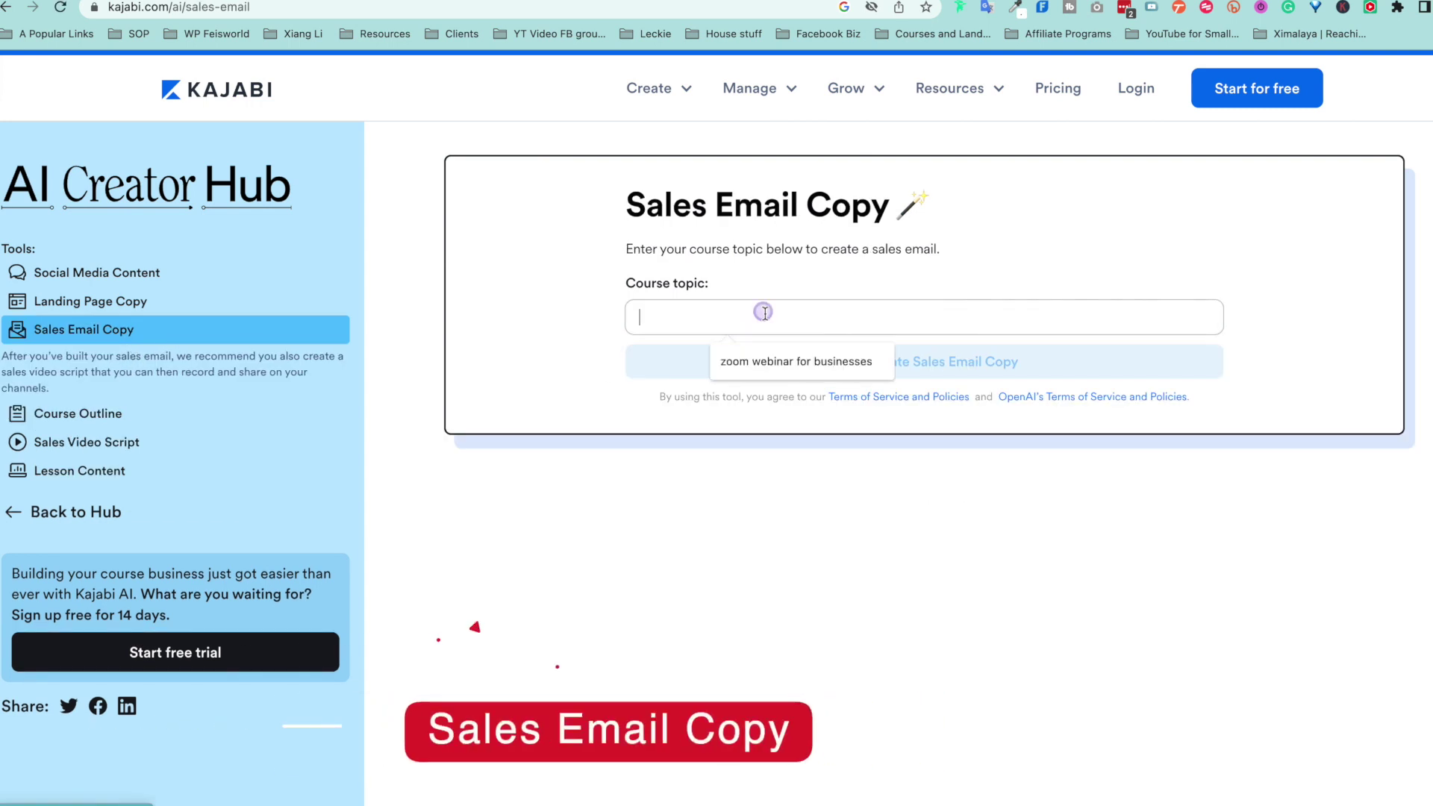
text(how to increase zoom webinar attendance)
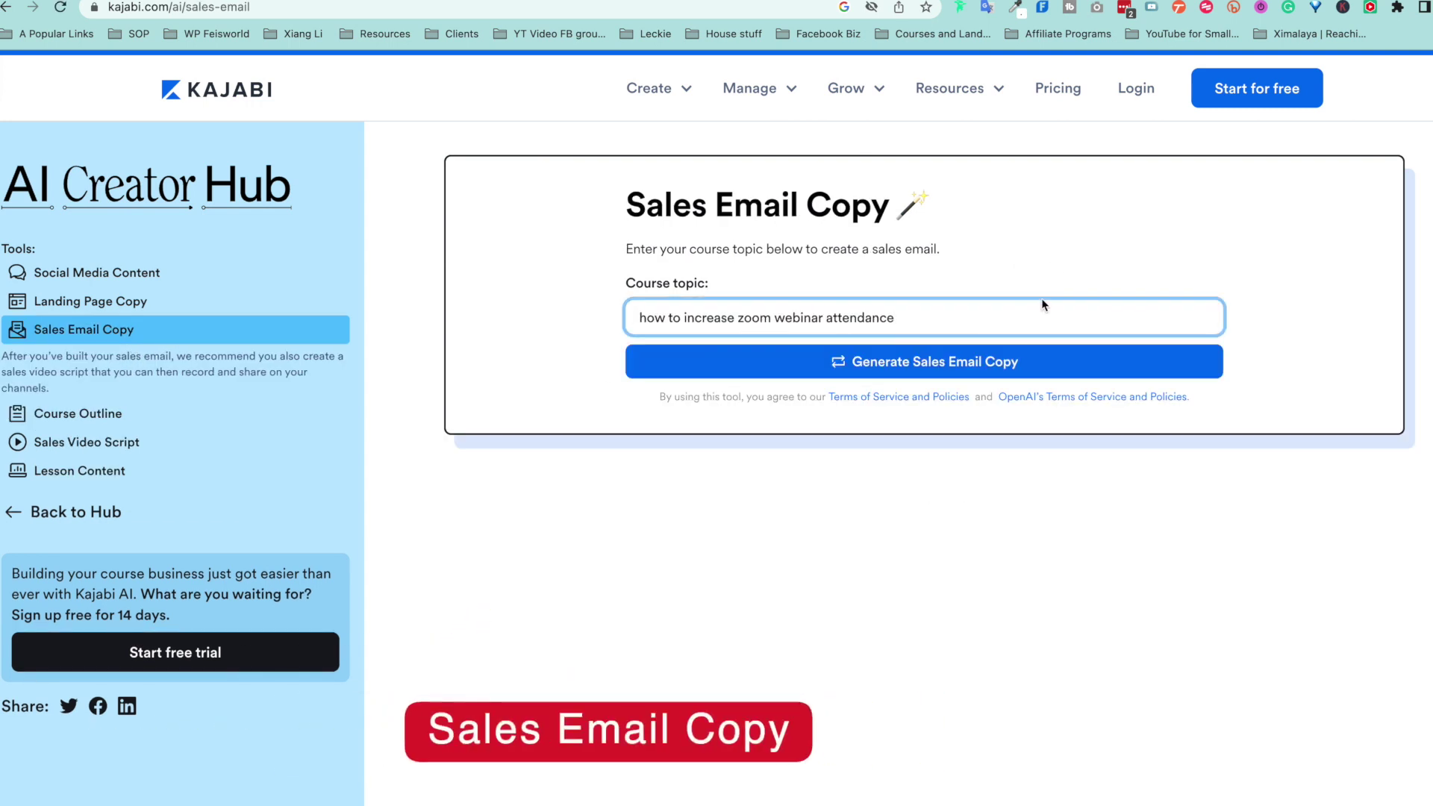
click(1009, 362)
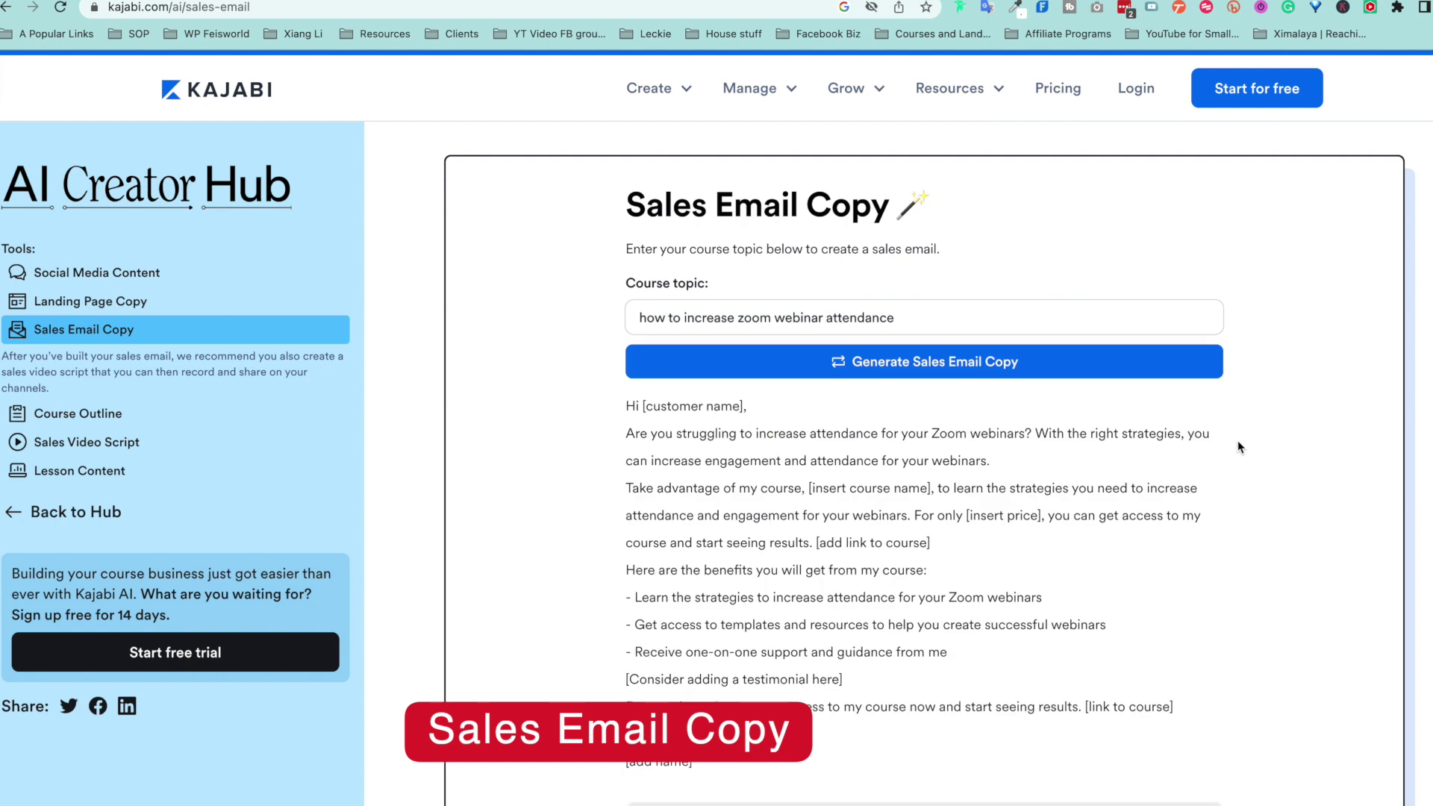
scroll(1238, 439, down, 1)
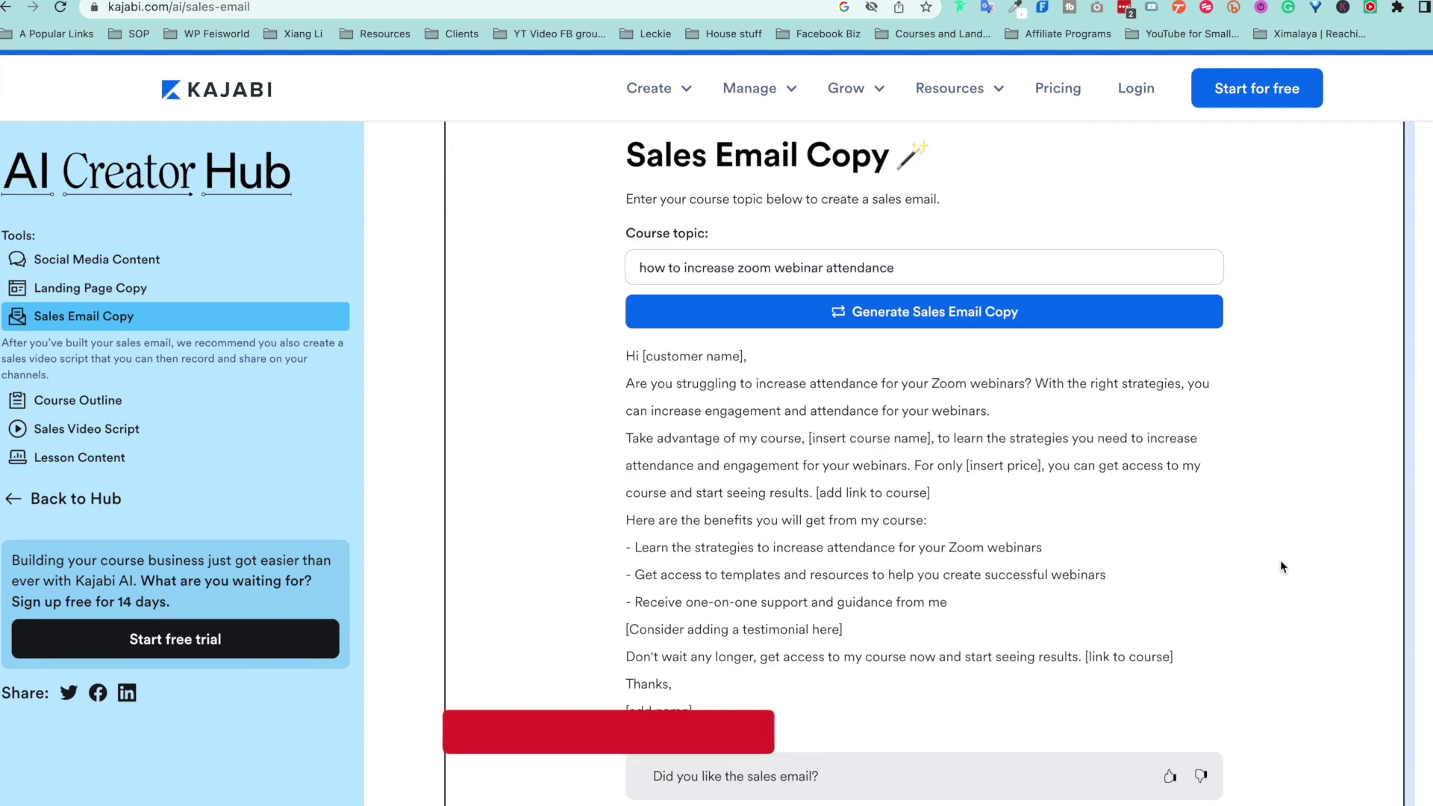
scroll(1281, 566, down, 1)
scroll(1280, 566, down, 1)
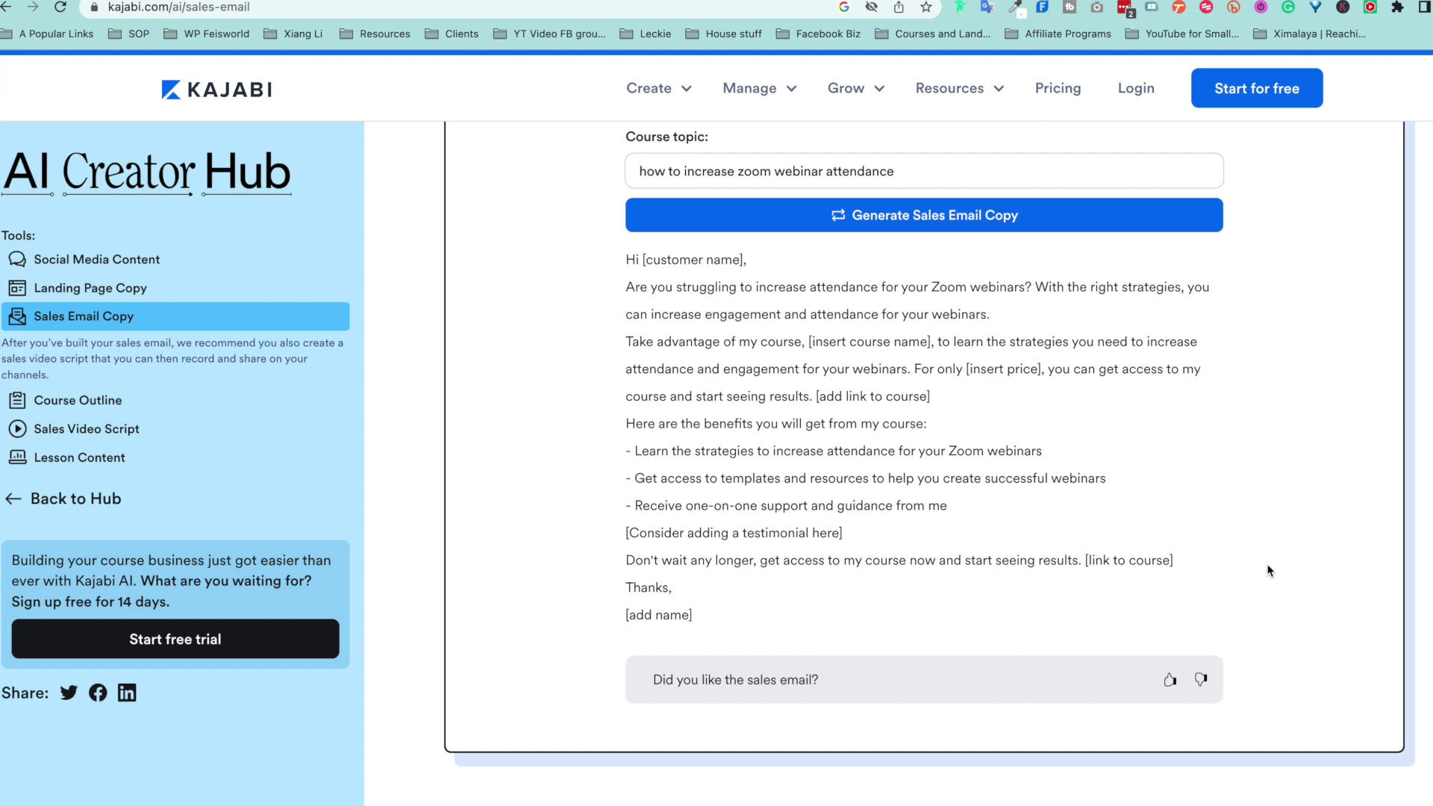
scroll(1268, 566, down, 1)
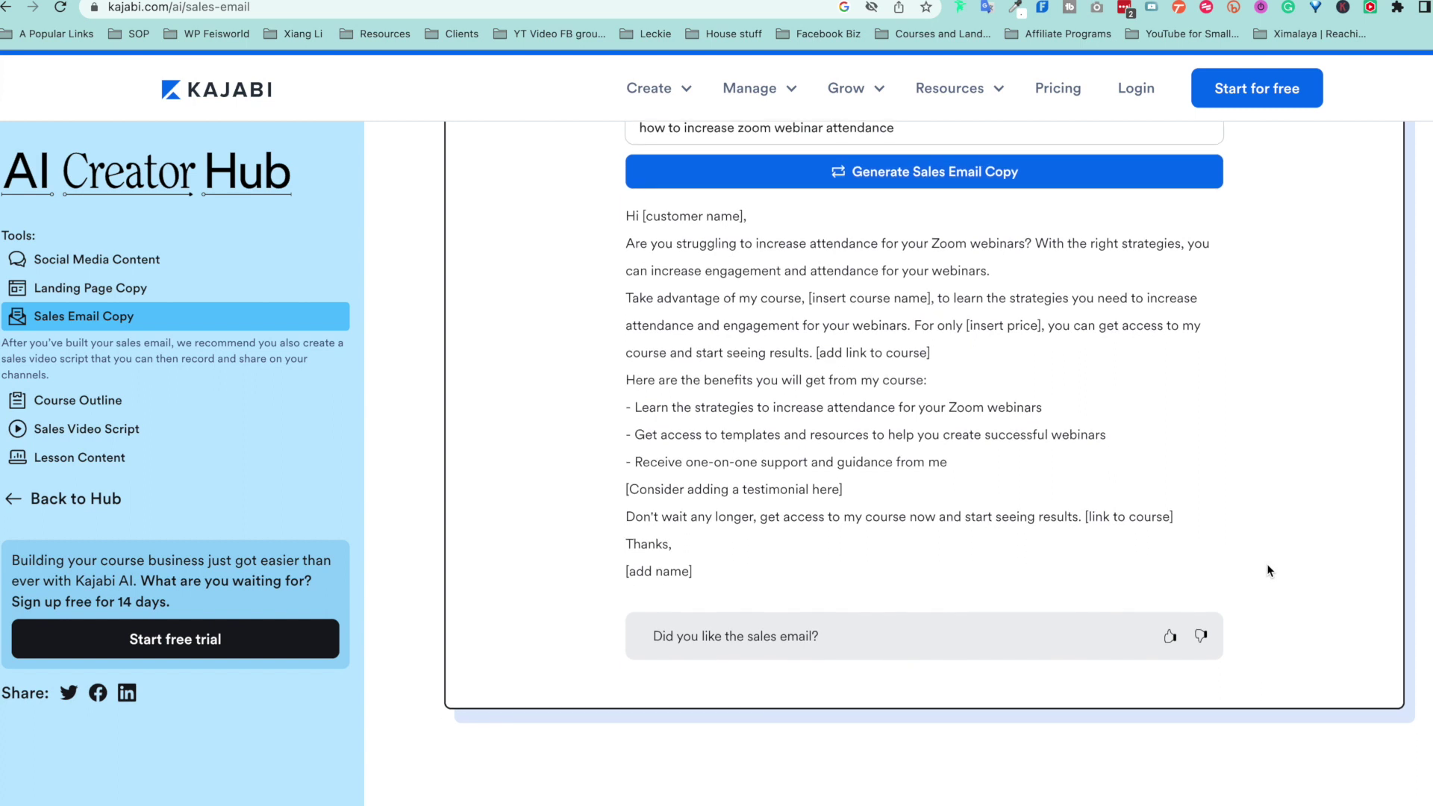
scroll(906, 317, down, 1)
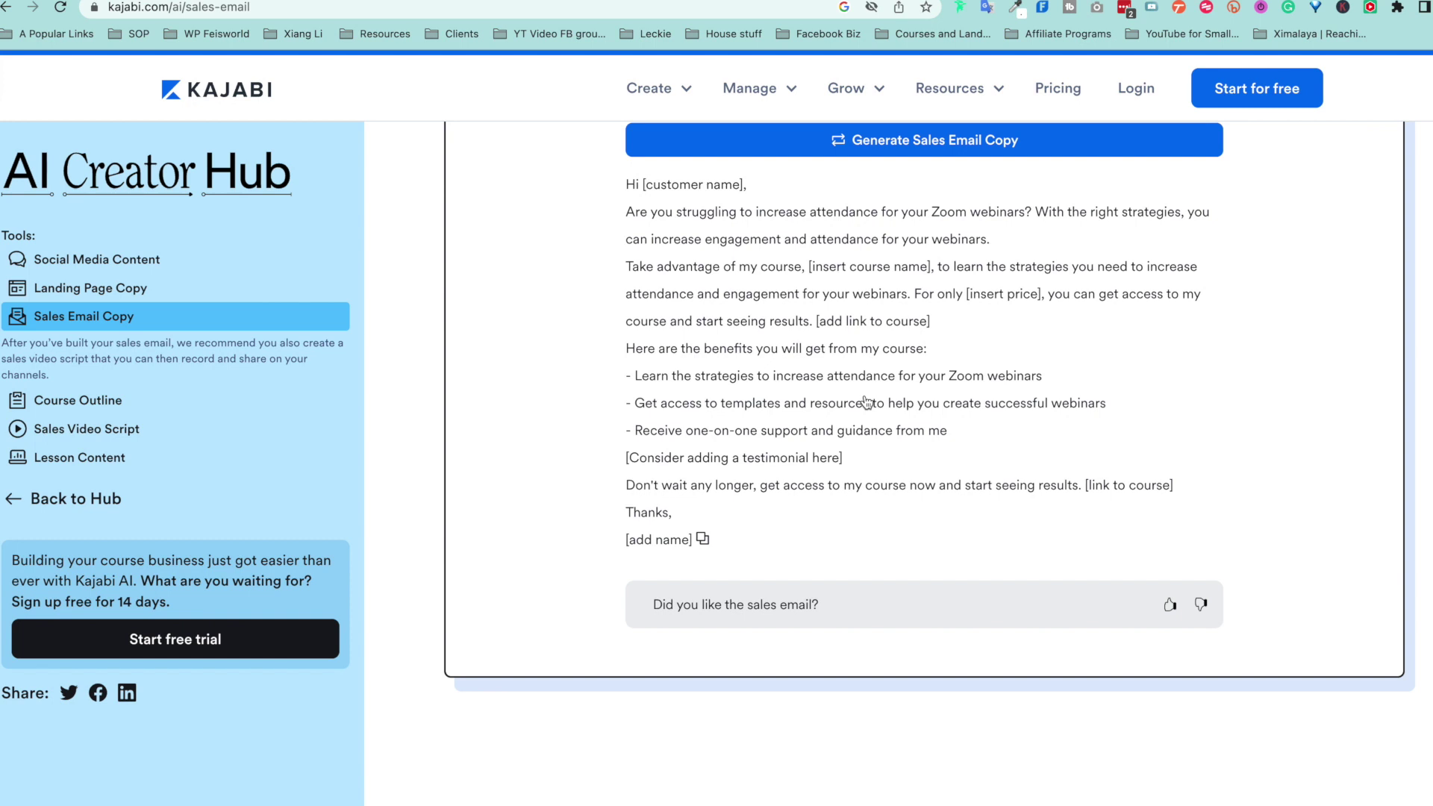
click(117, 300)
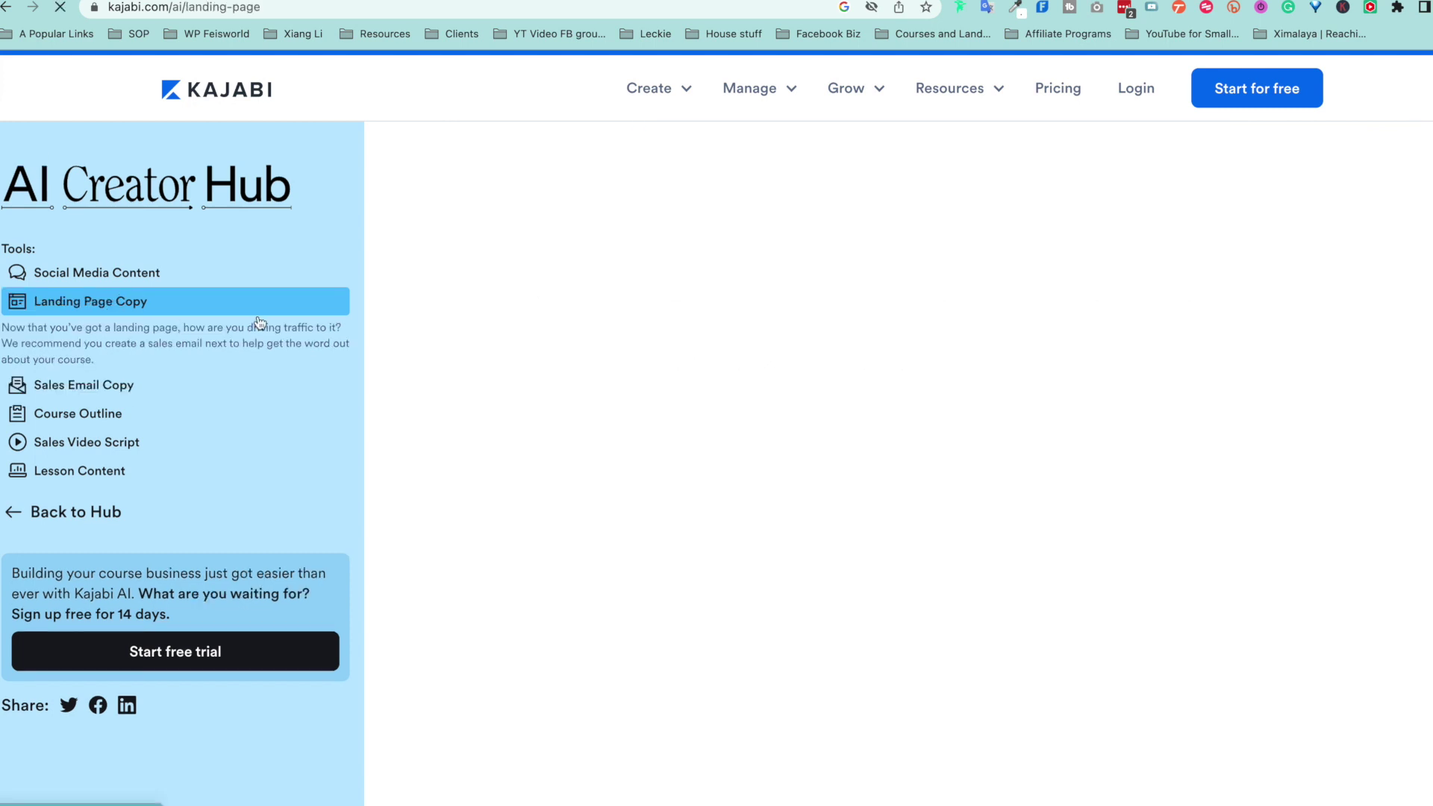
Generate landing page copy for 'The ultimate guide for Zoom webinar hosts and moderators'.
click(760, 318)
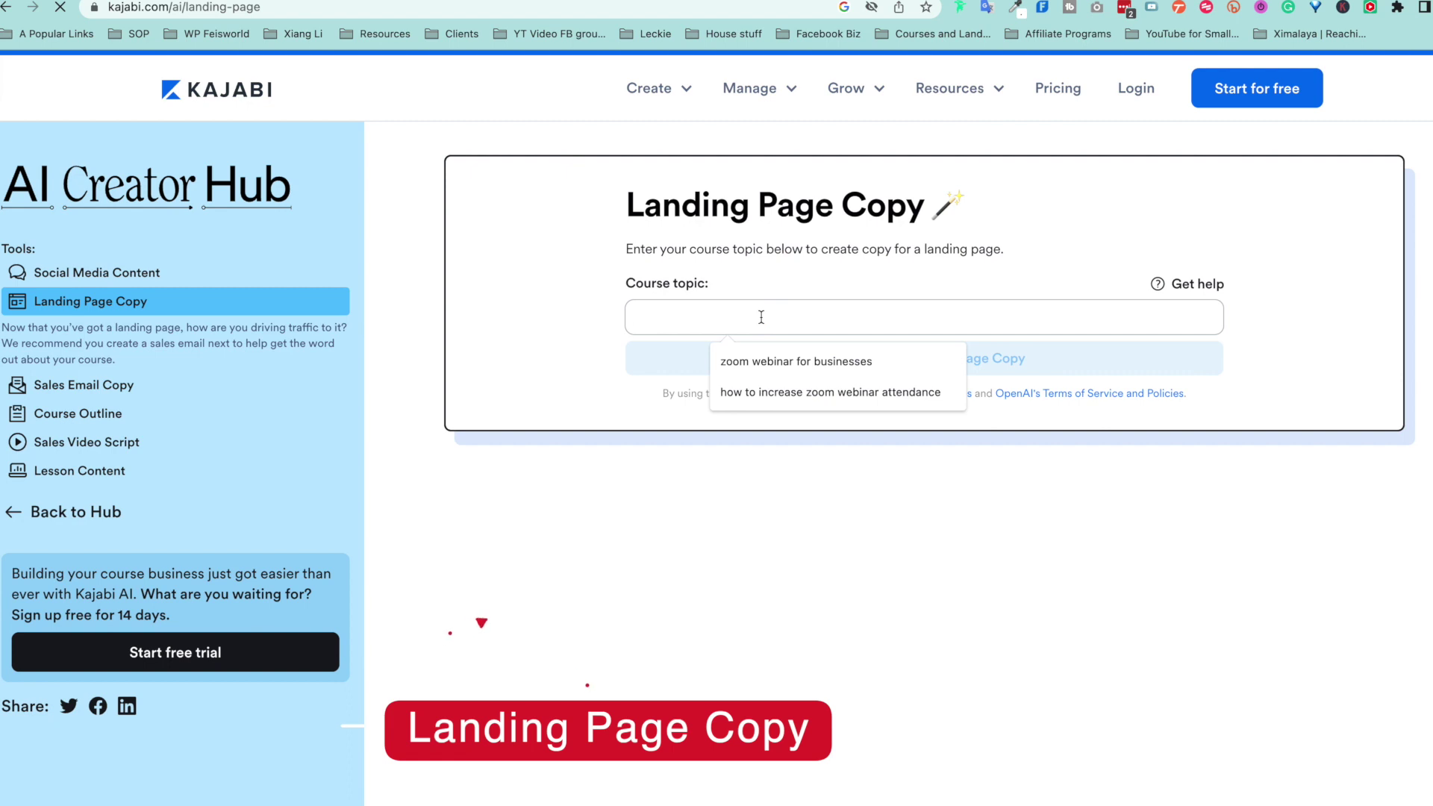
key(ctrl+v)
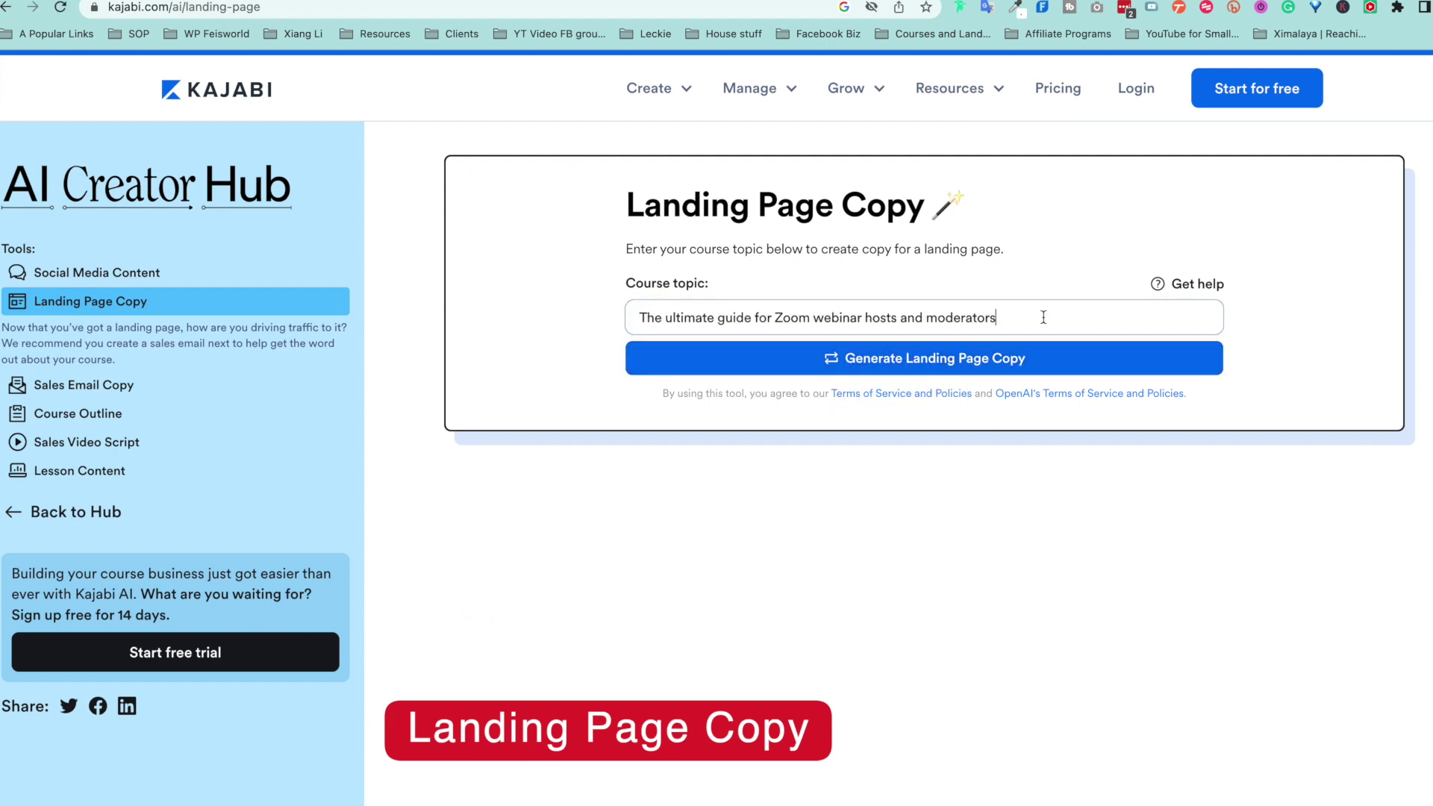
click(855, 375)
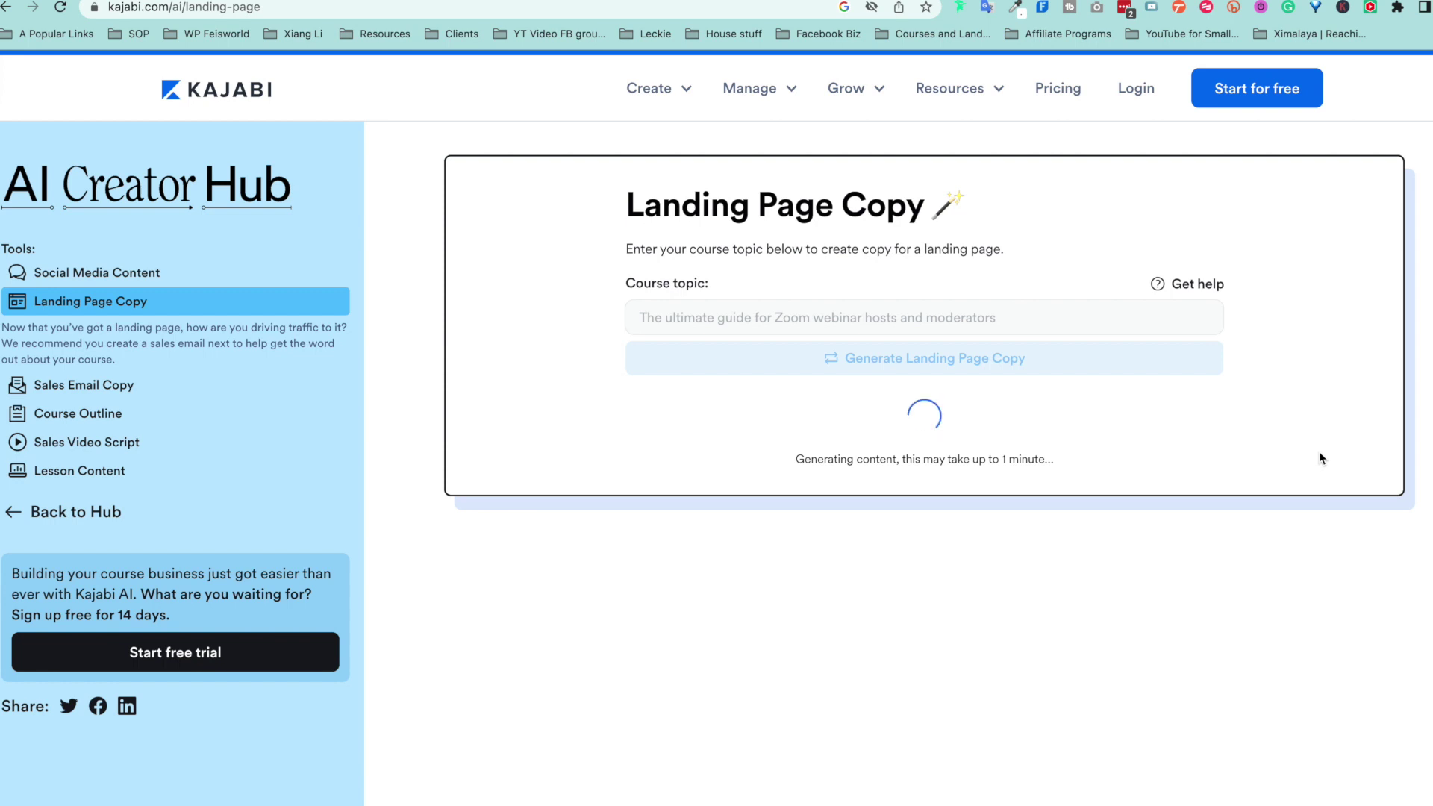
scroll(1299, 504, down, 2)
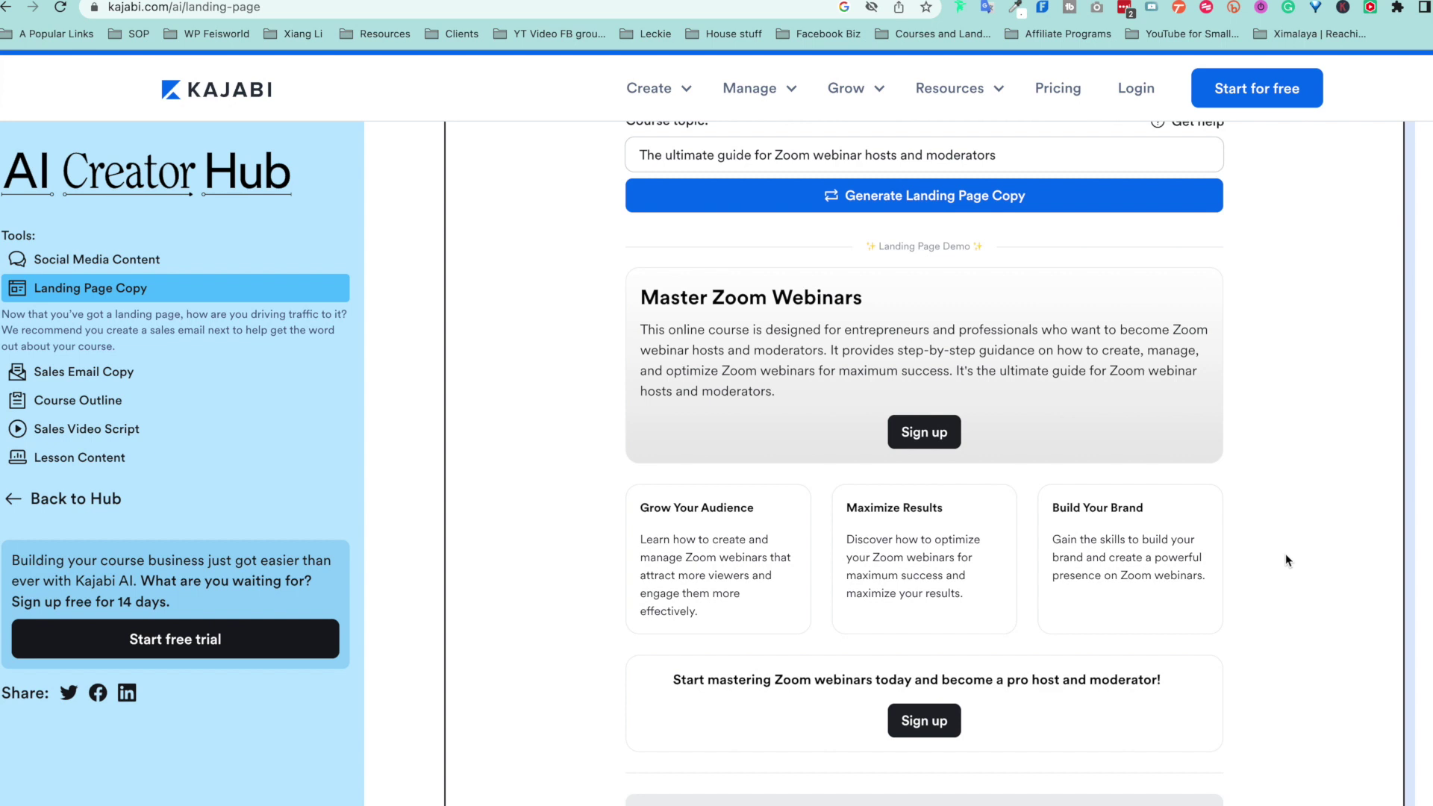
scroll(1284, 556, down, 1)
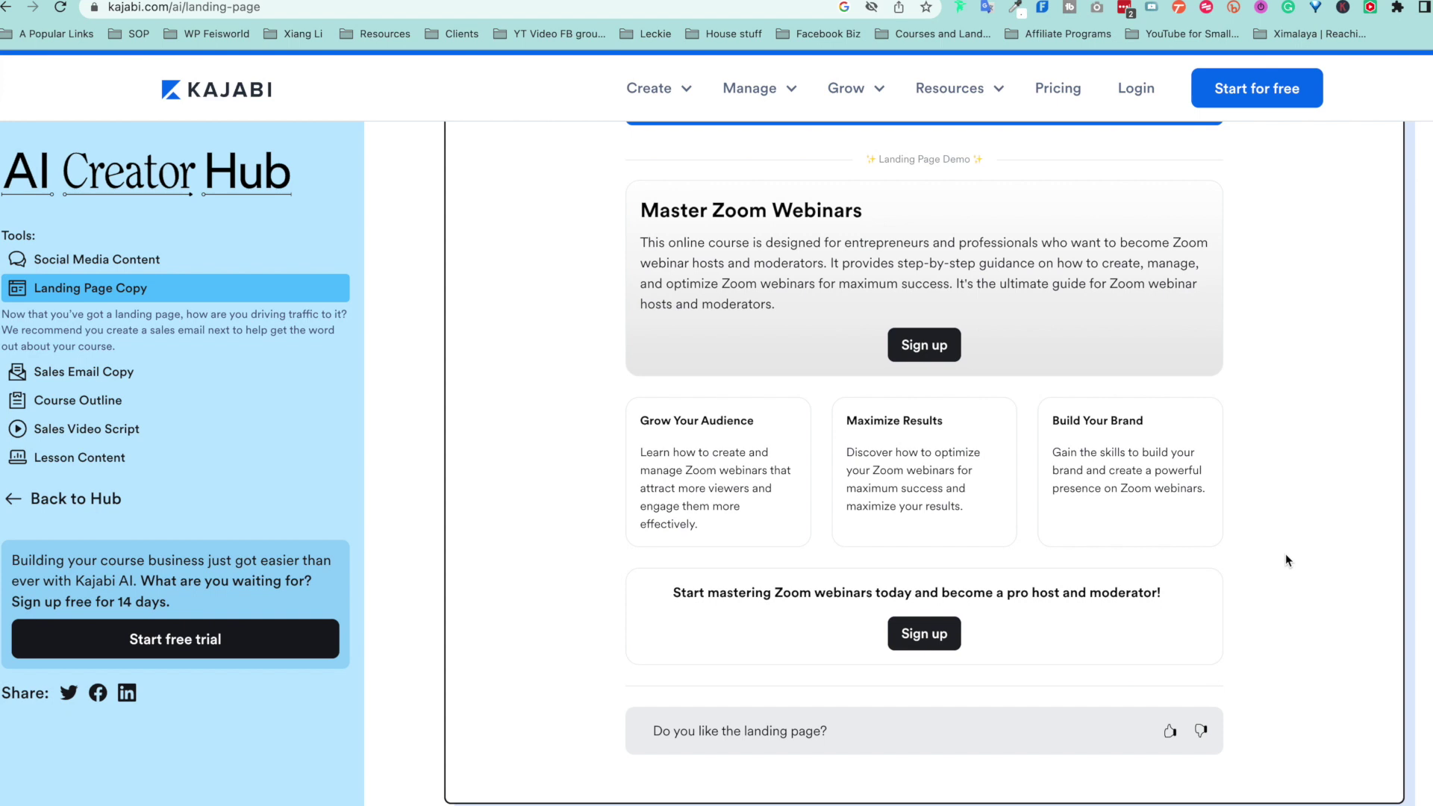
scroll(1288, 556, down, 1)
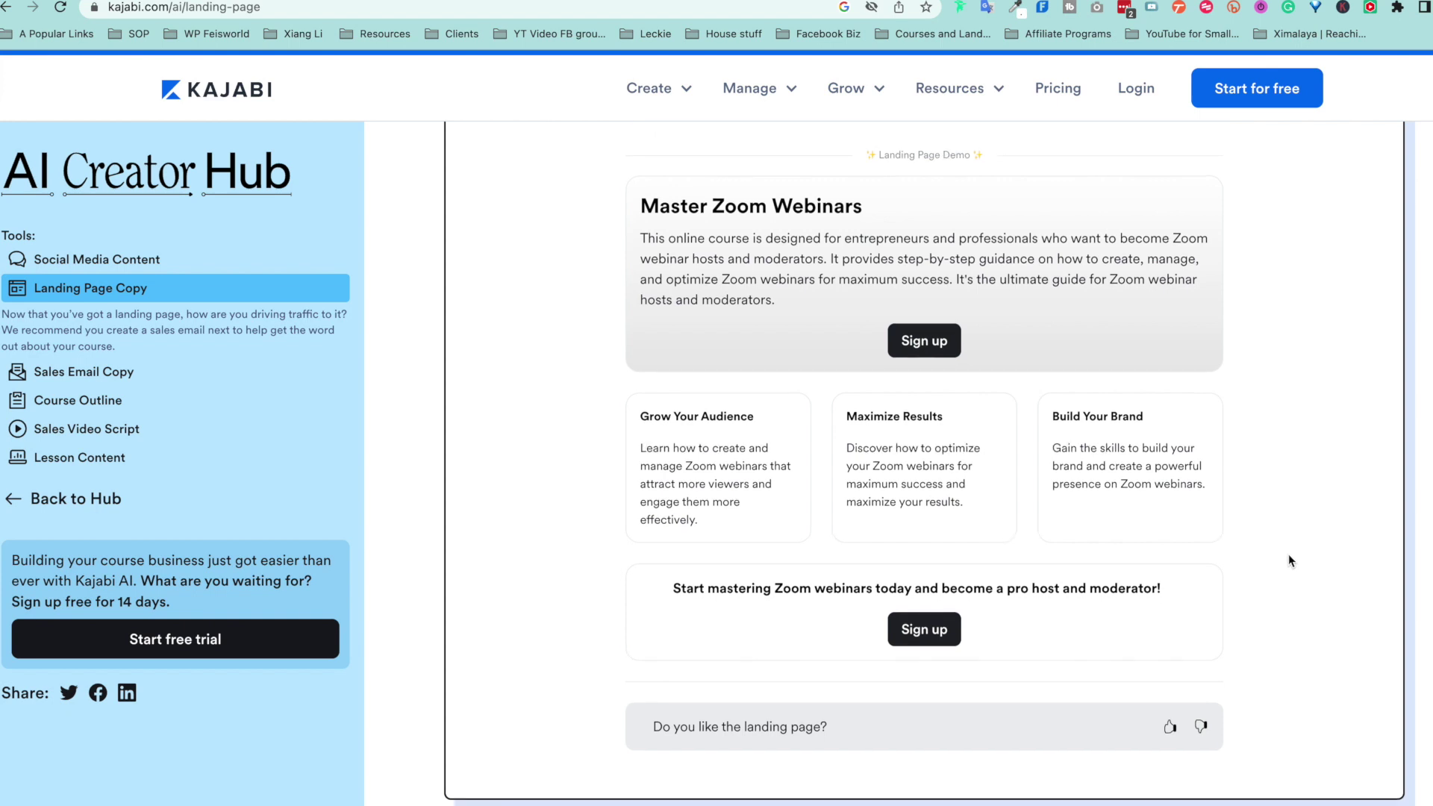
scroll(1218, 332, down, 1)
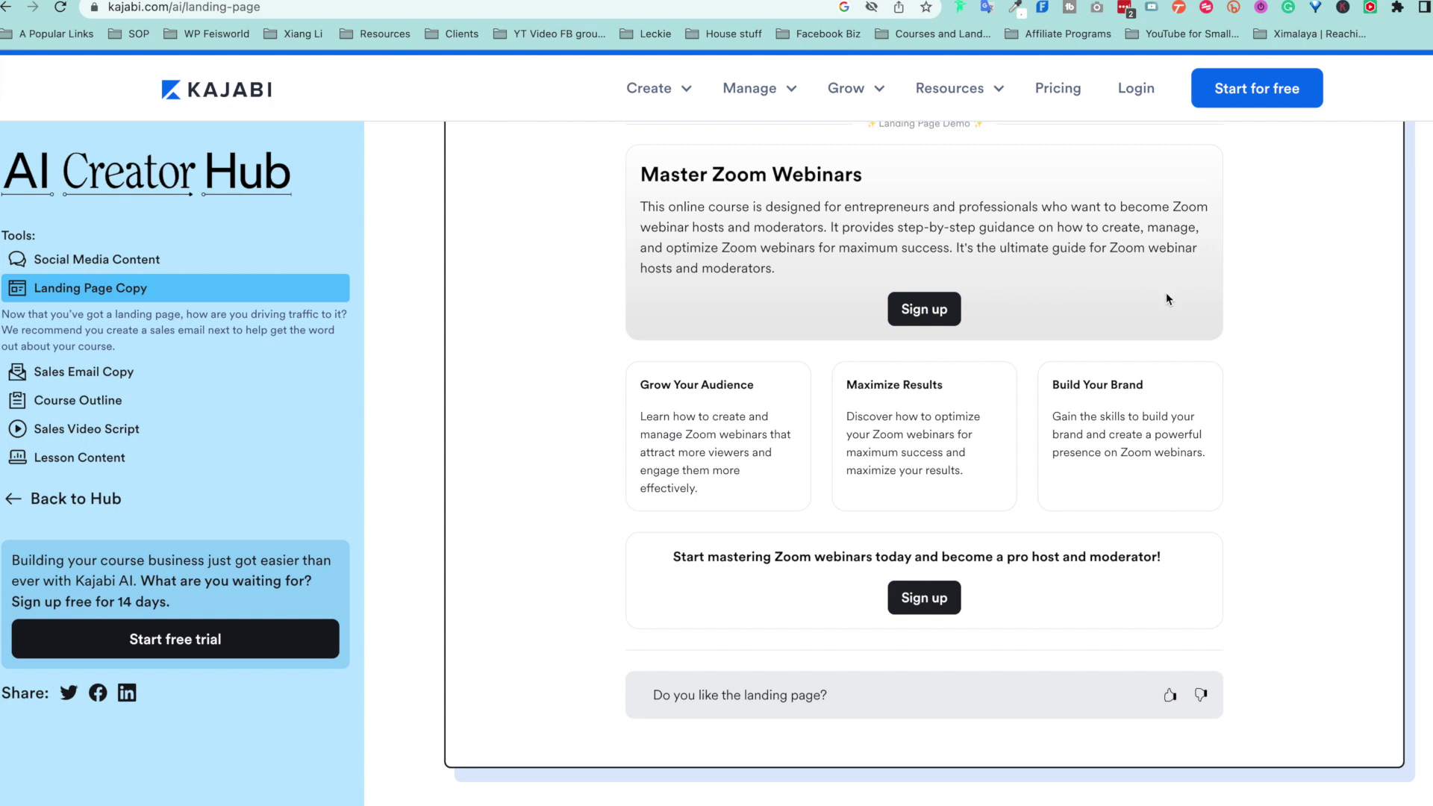
scroll(1065, 481, down, 2)
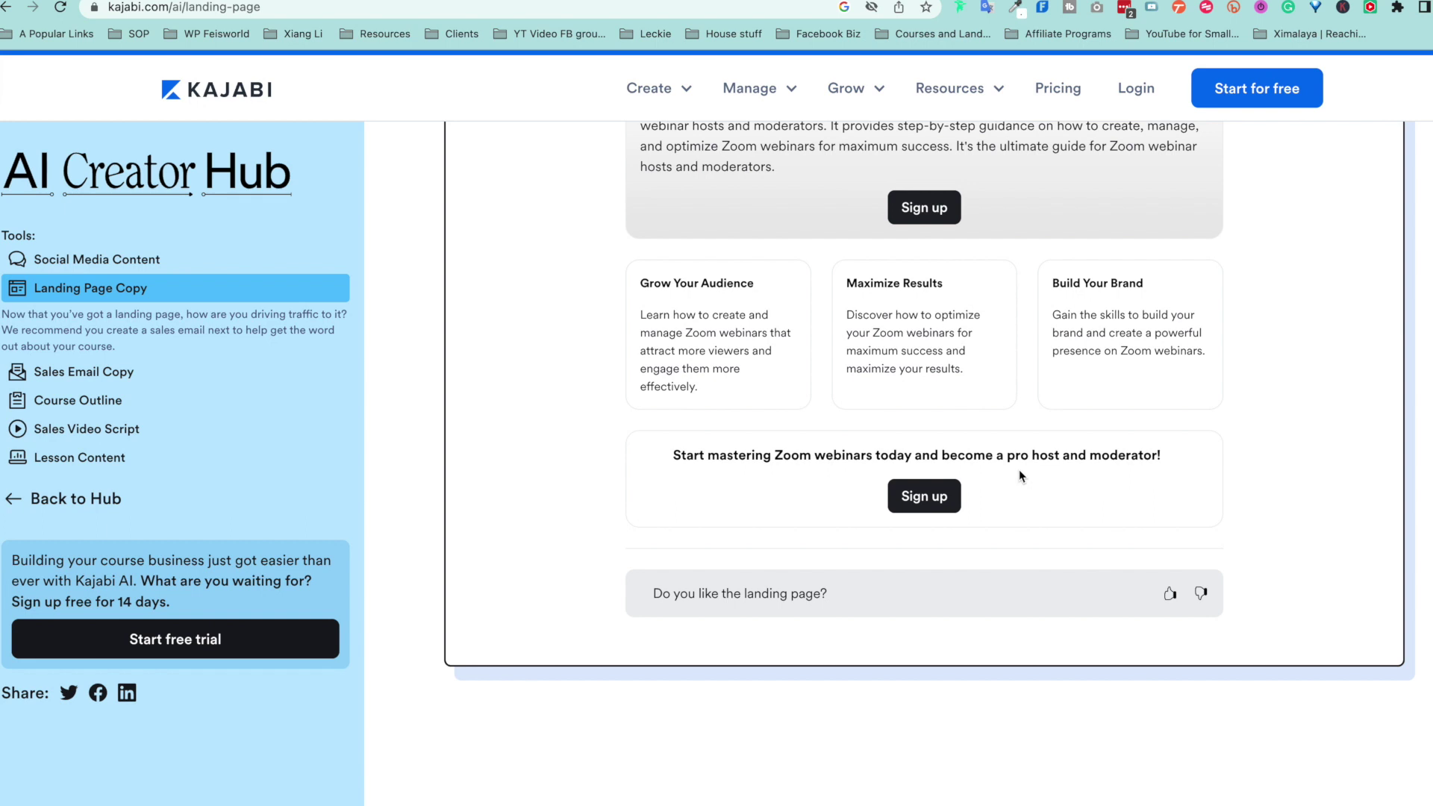
Thumbs-up the landing page and set up a LinkedIn post on increasing zoom webinar attendance.
click(1169, 594)
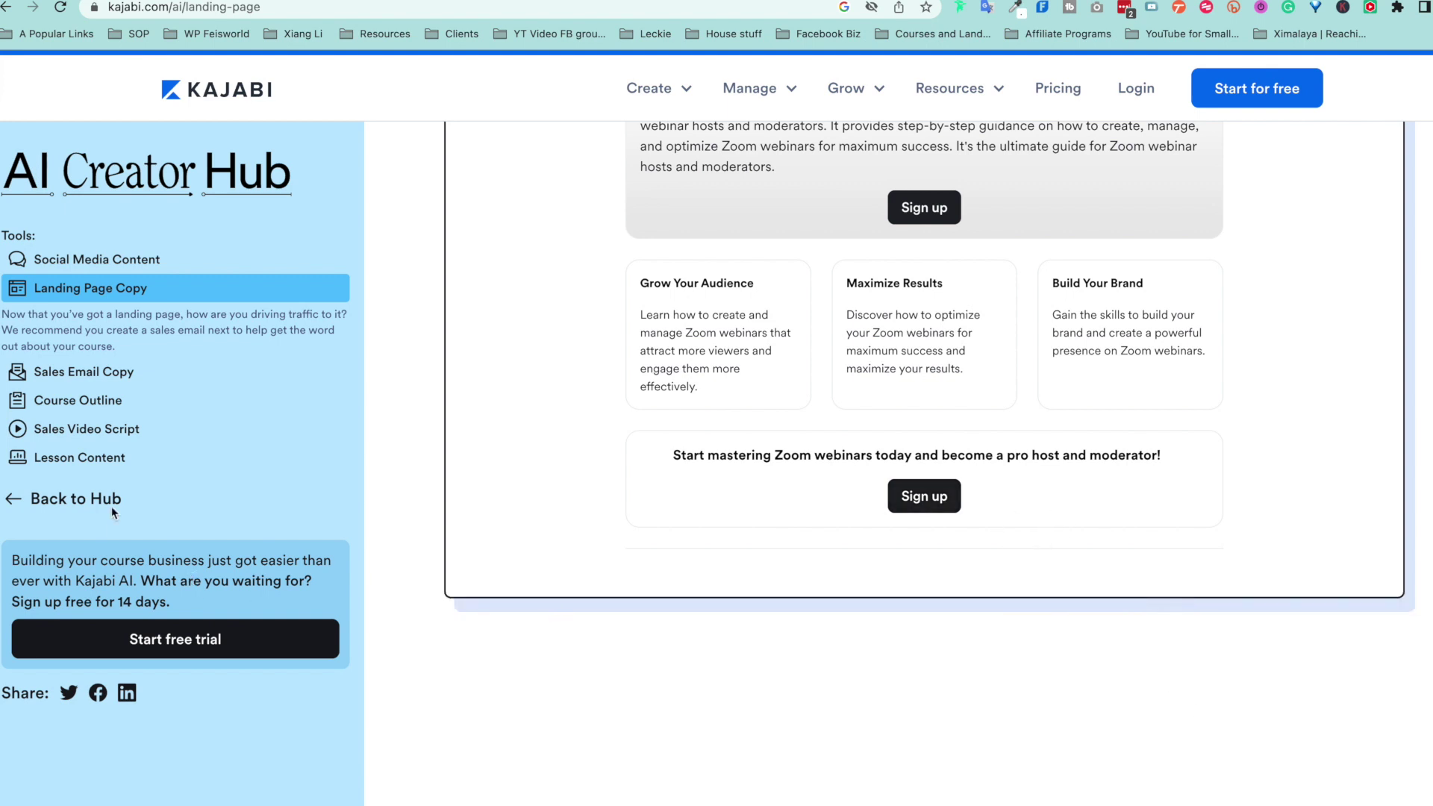
click(120, 260)
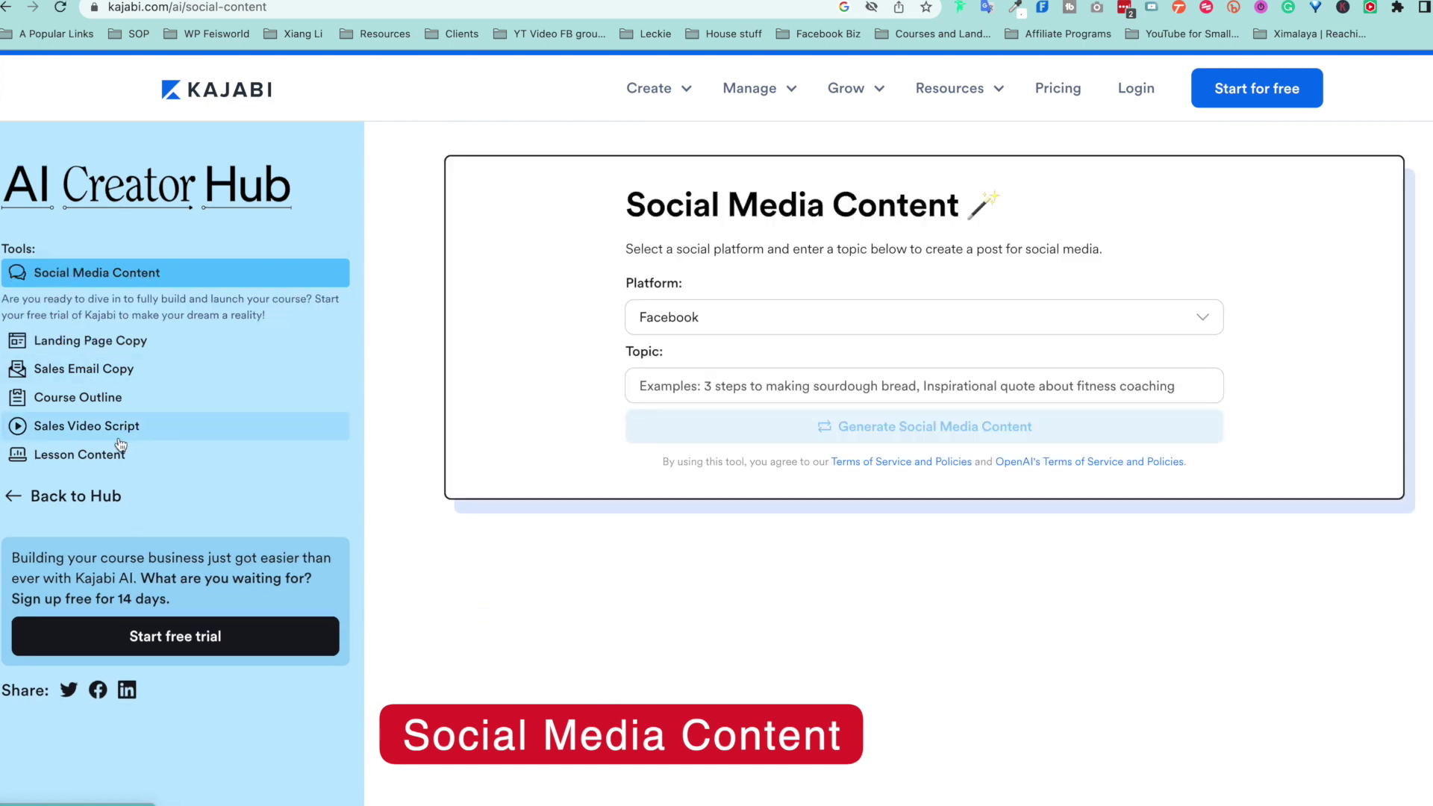
click(749, 320)
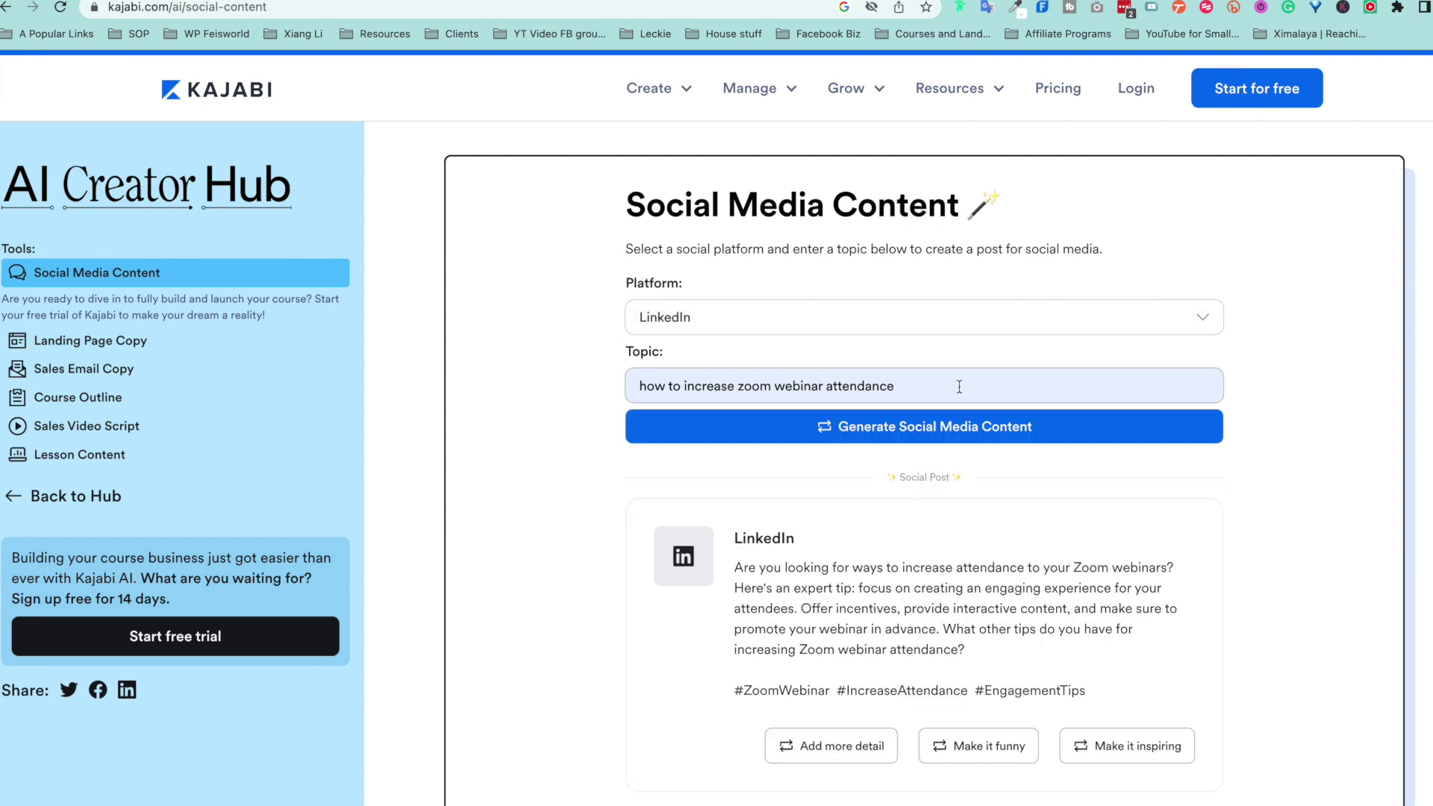
scroll(986, 447, down, 1)
mouse_move(953, 562)
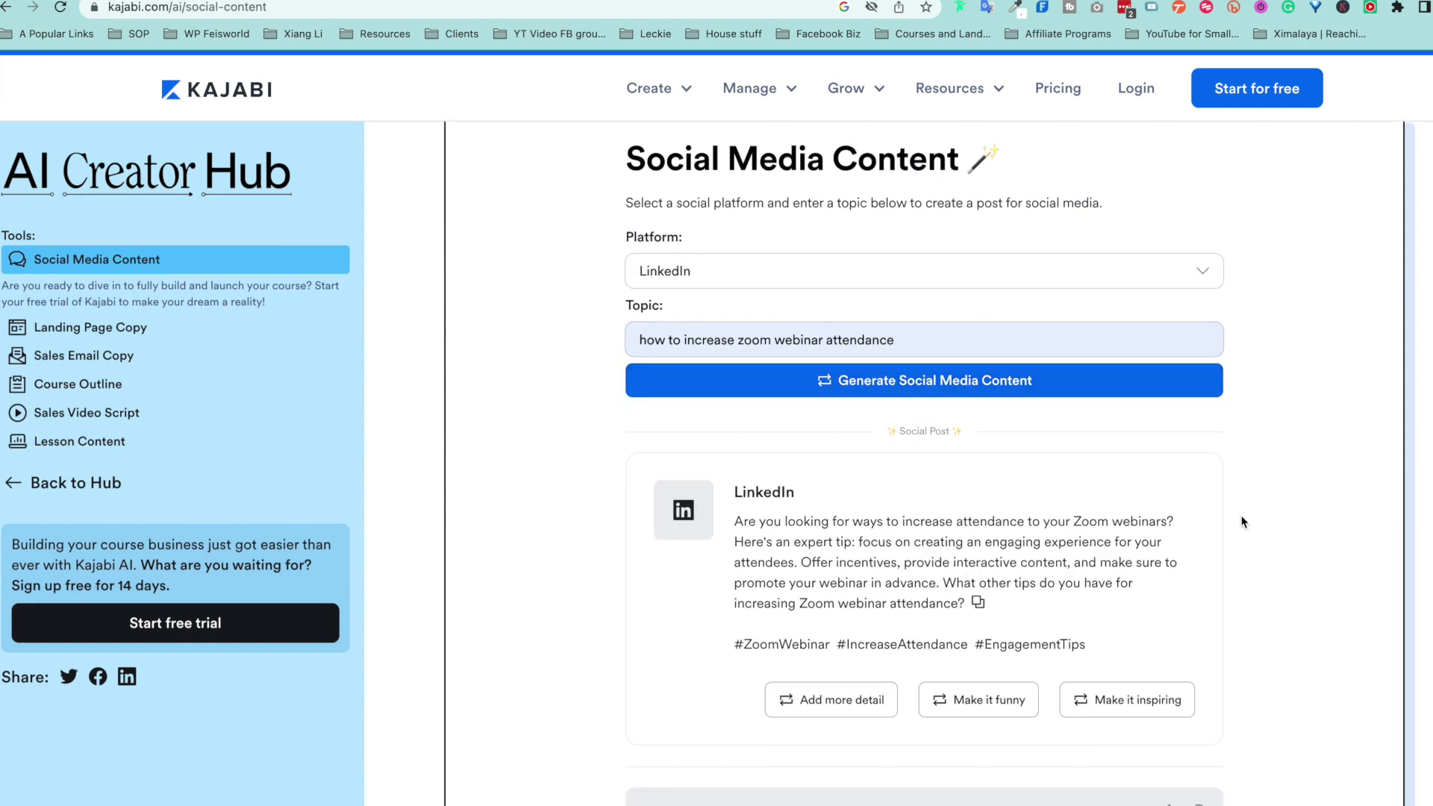
scroll(1311, 525, down, 3)
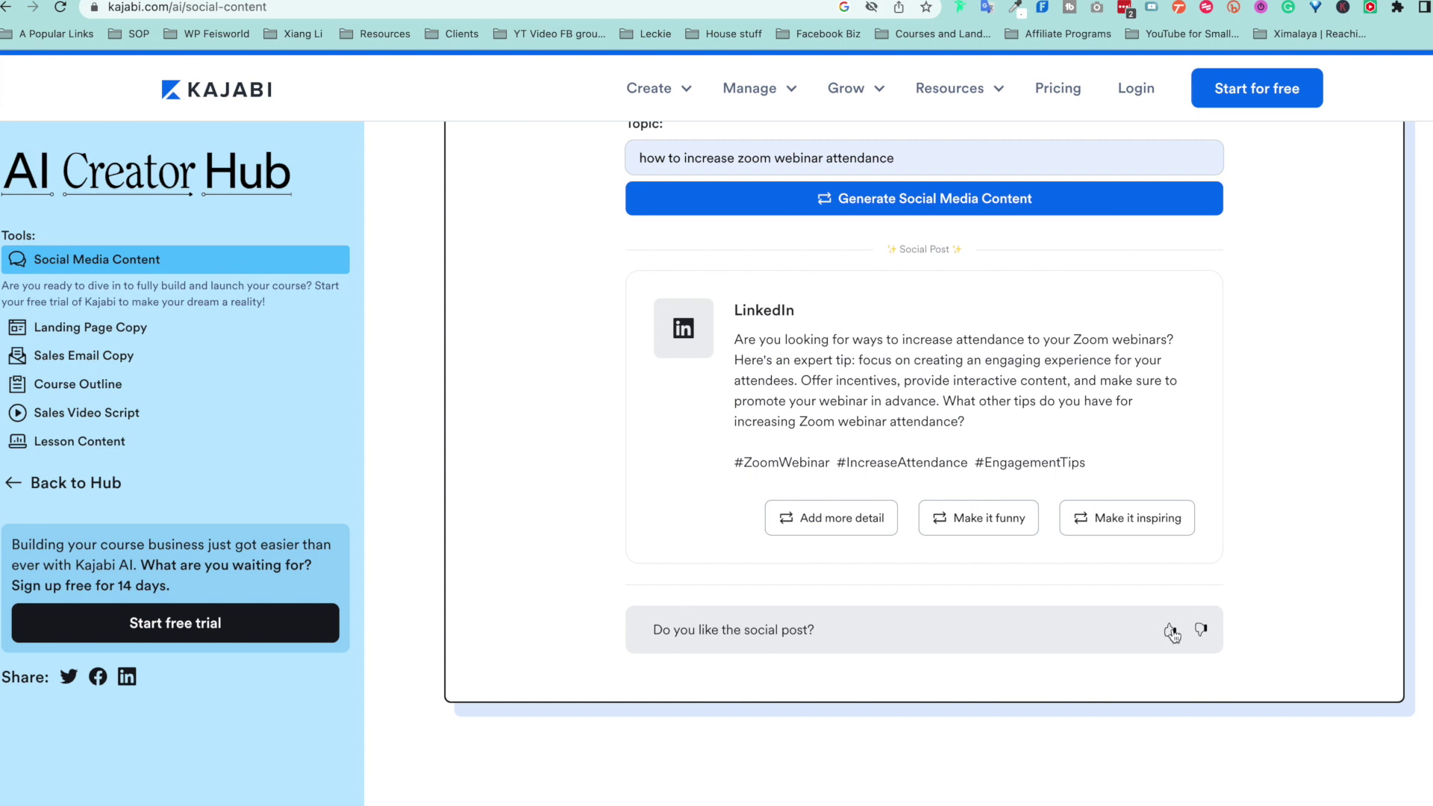
Thumbs-up the generated LinkedIn post and select the topic text to replace it.
click(1170, 631)
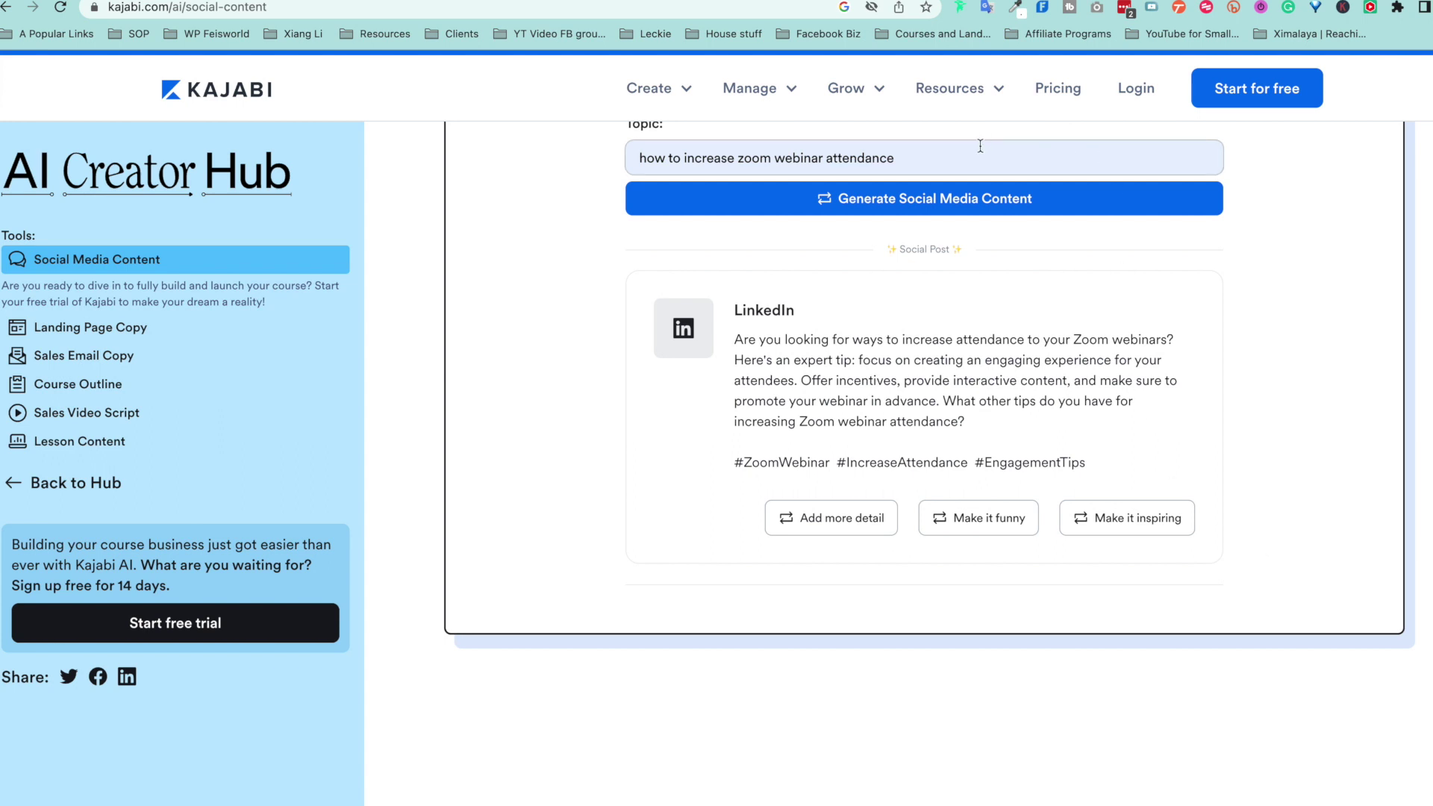
double_click(887, 160)
click(887, 159)
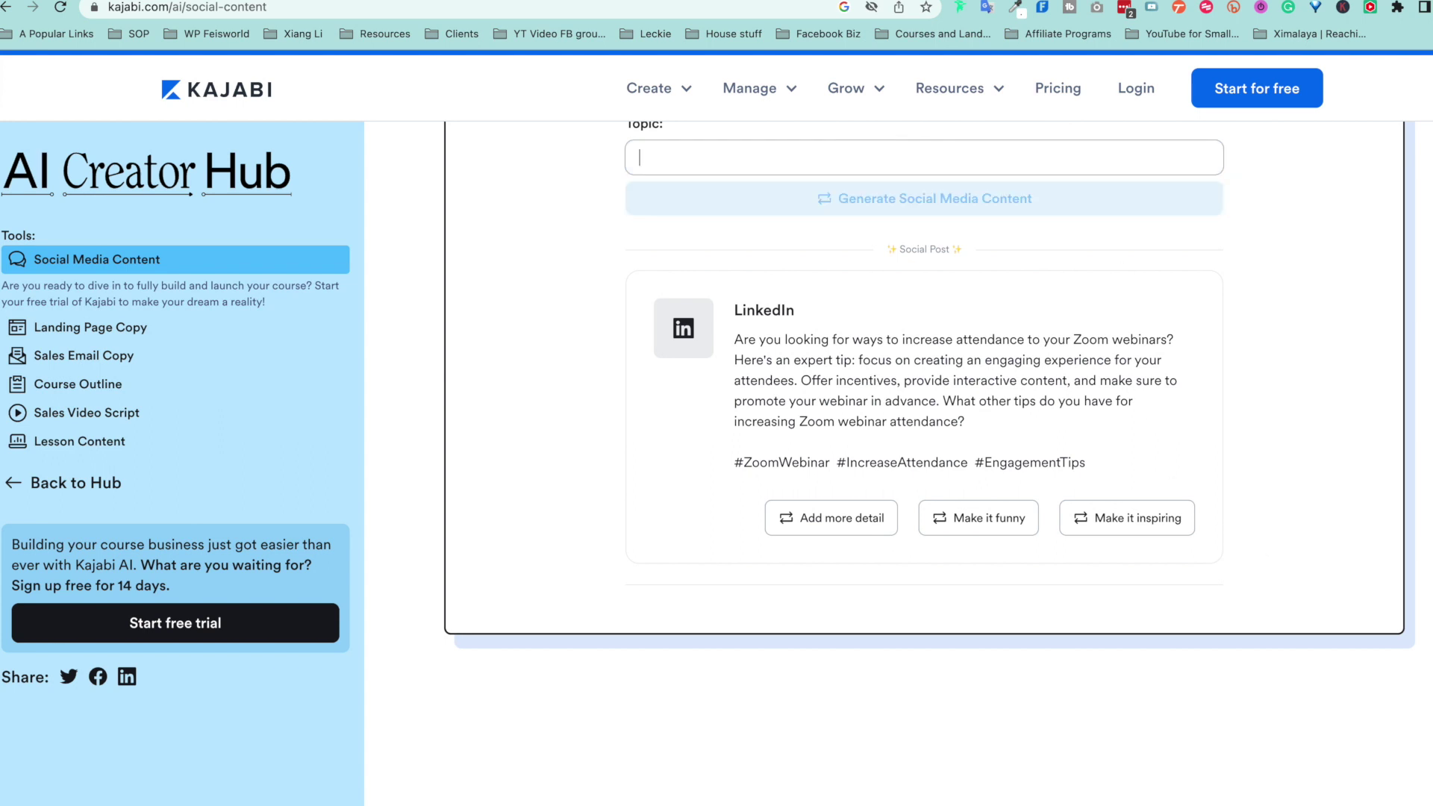
scroll(870, 176, up, 1)
Generate a LinkedIn post for the hosts and moderators guide topic and rate it.
click(870, 177)
click(849, 293)
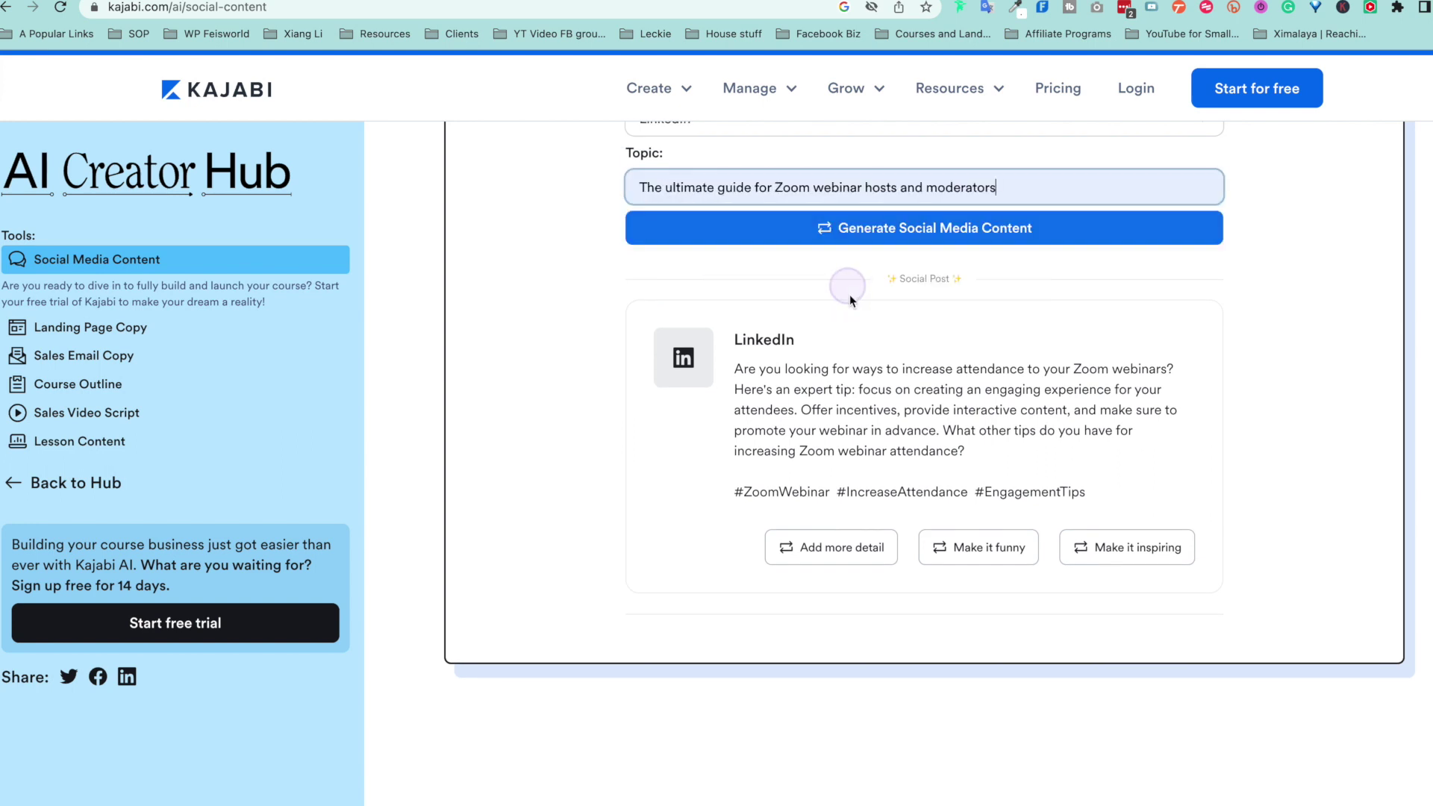
scroll(1232, 392, up, 3)
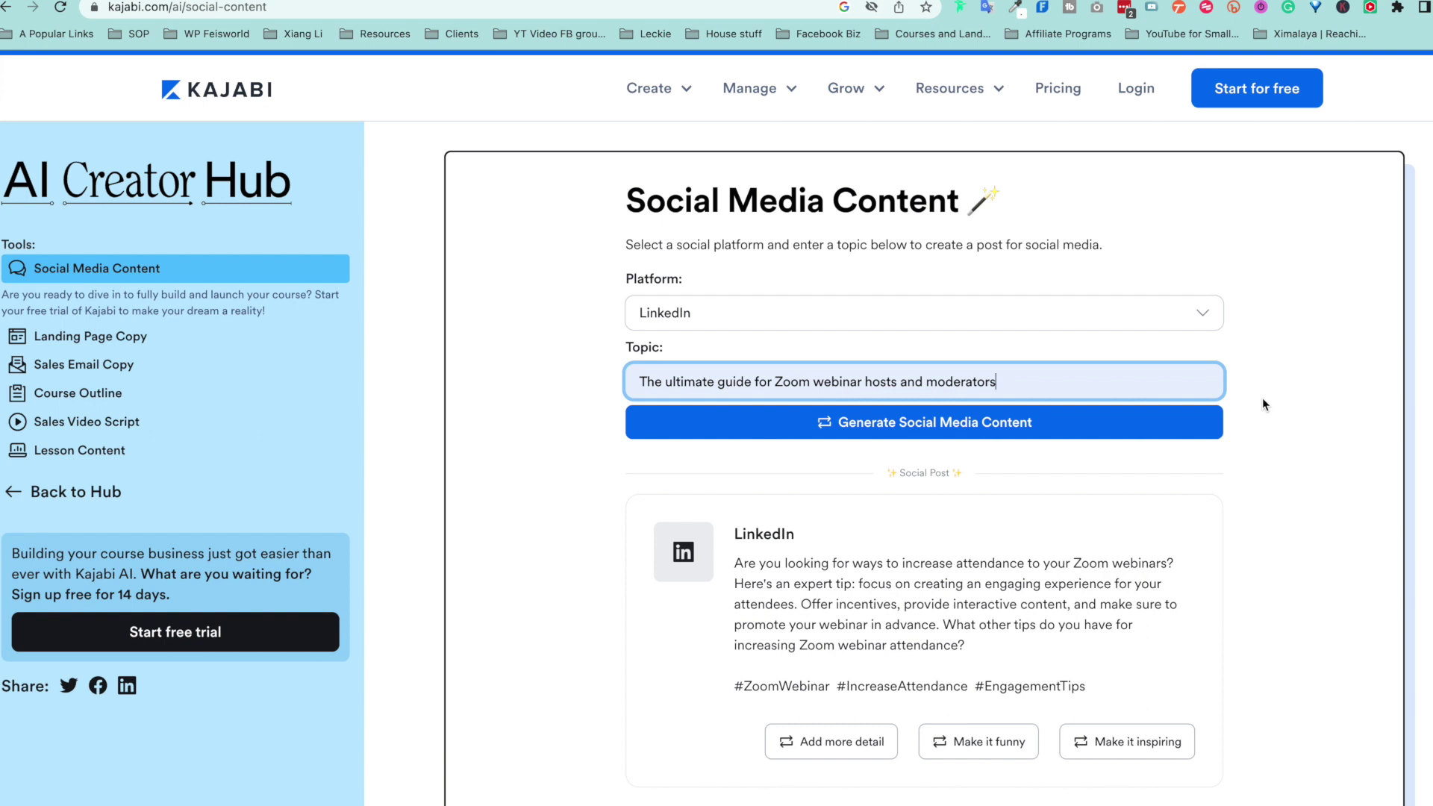
click(1125, 419)
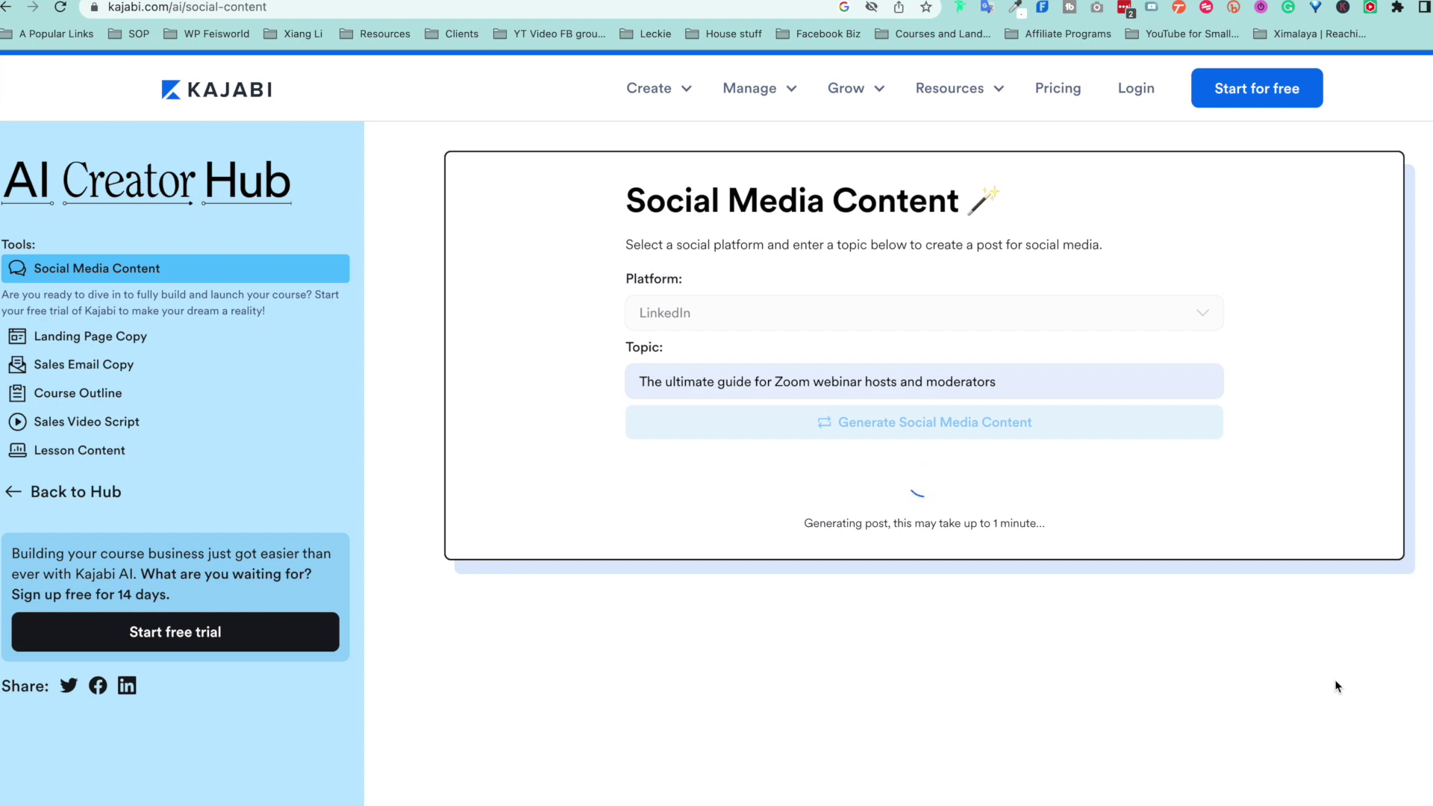
scroll(1213, 642, down, 3)
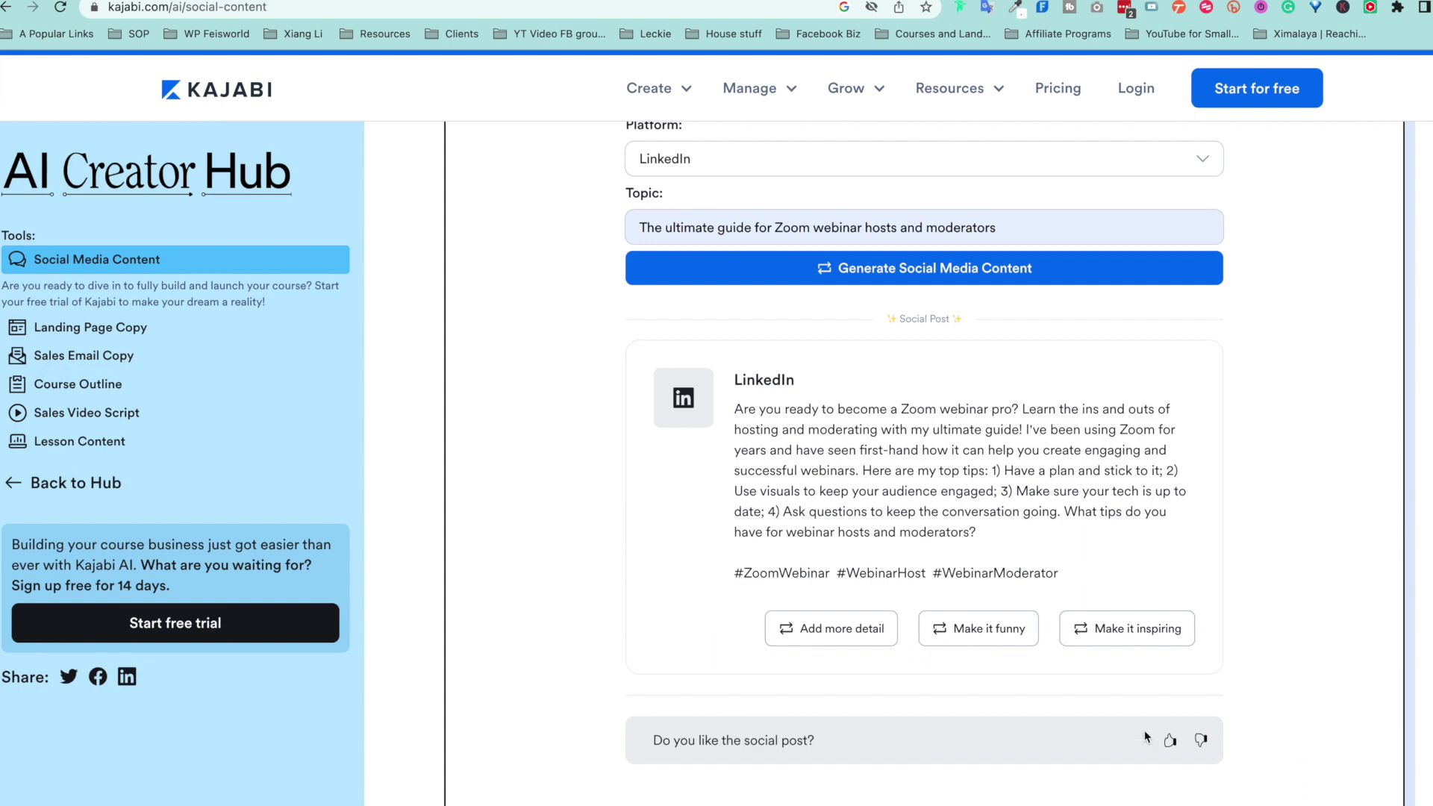
click(1169, 742)
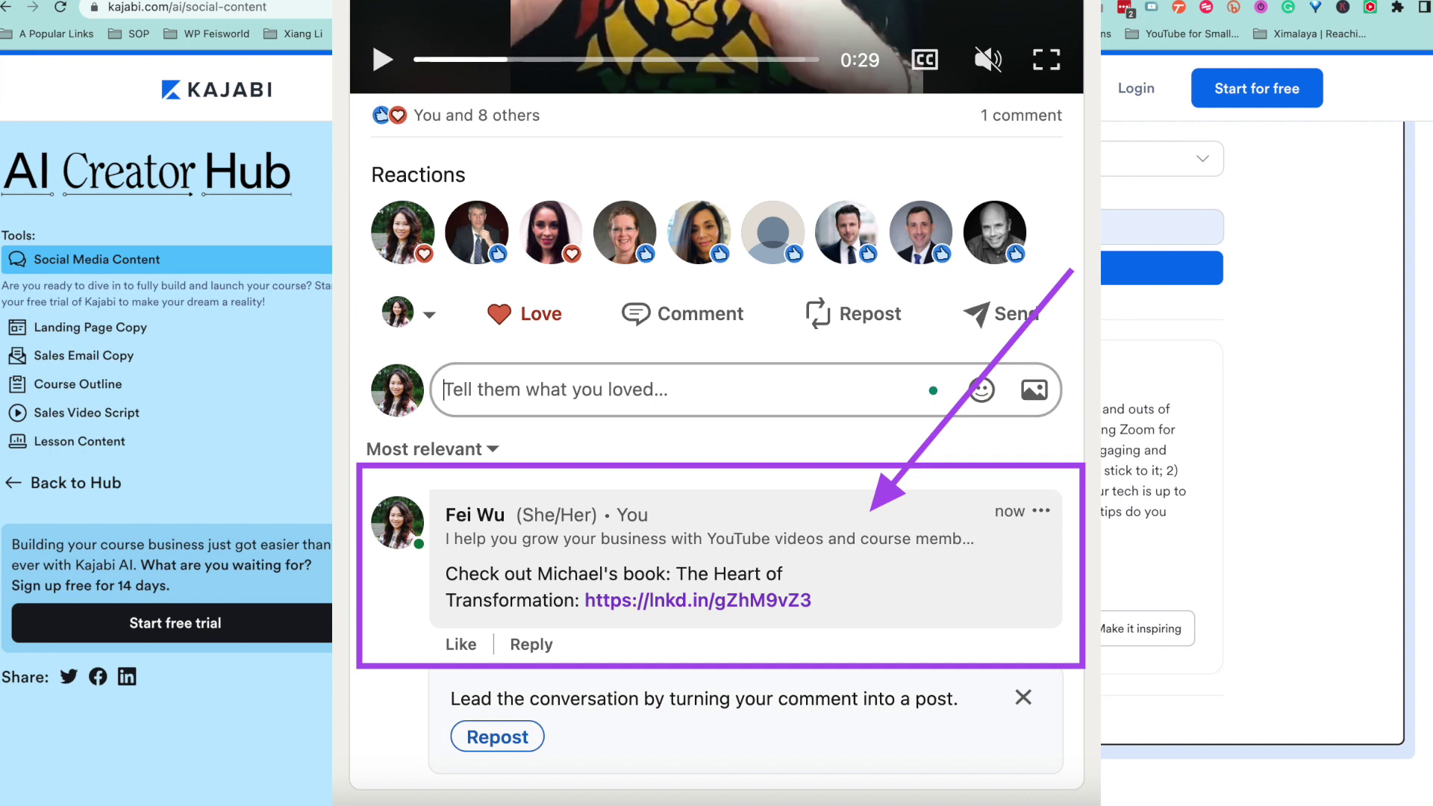
Switch the platform to Twitter and generate, then regenerate, a post on the guide topic.
click(916, 160)
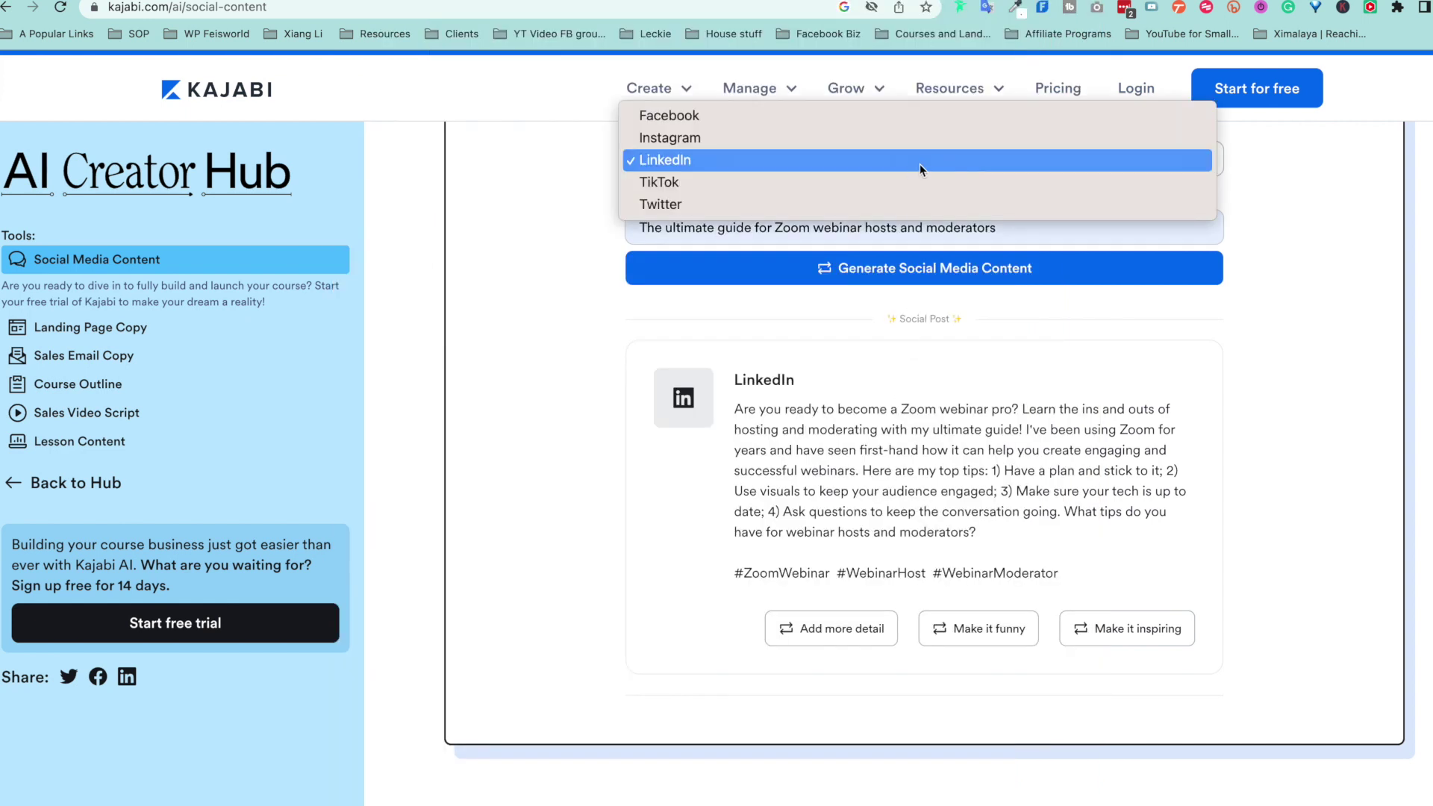
click(899, 205)
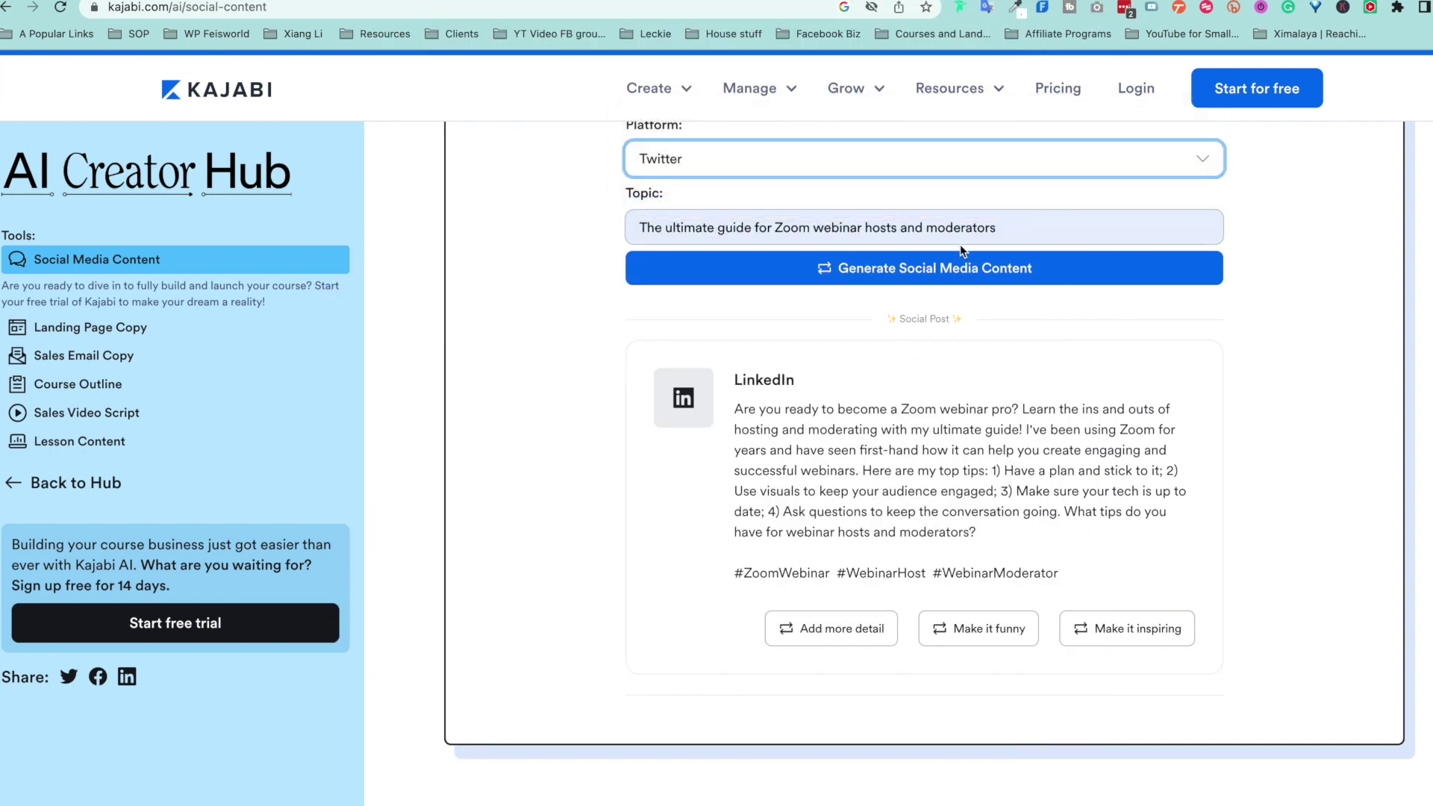
click(950, 273)
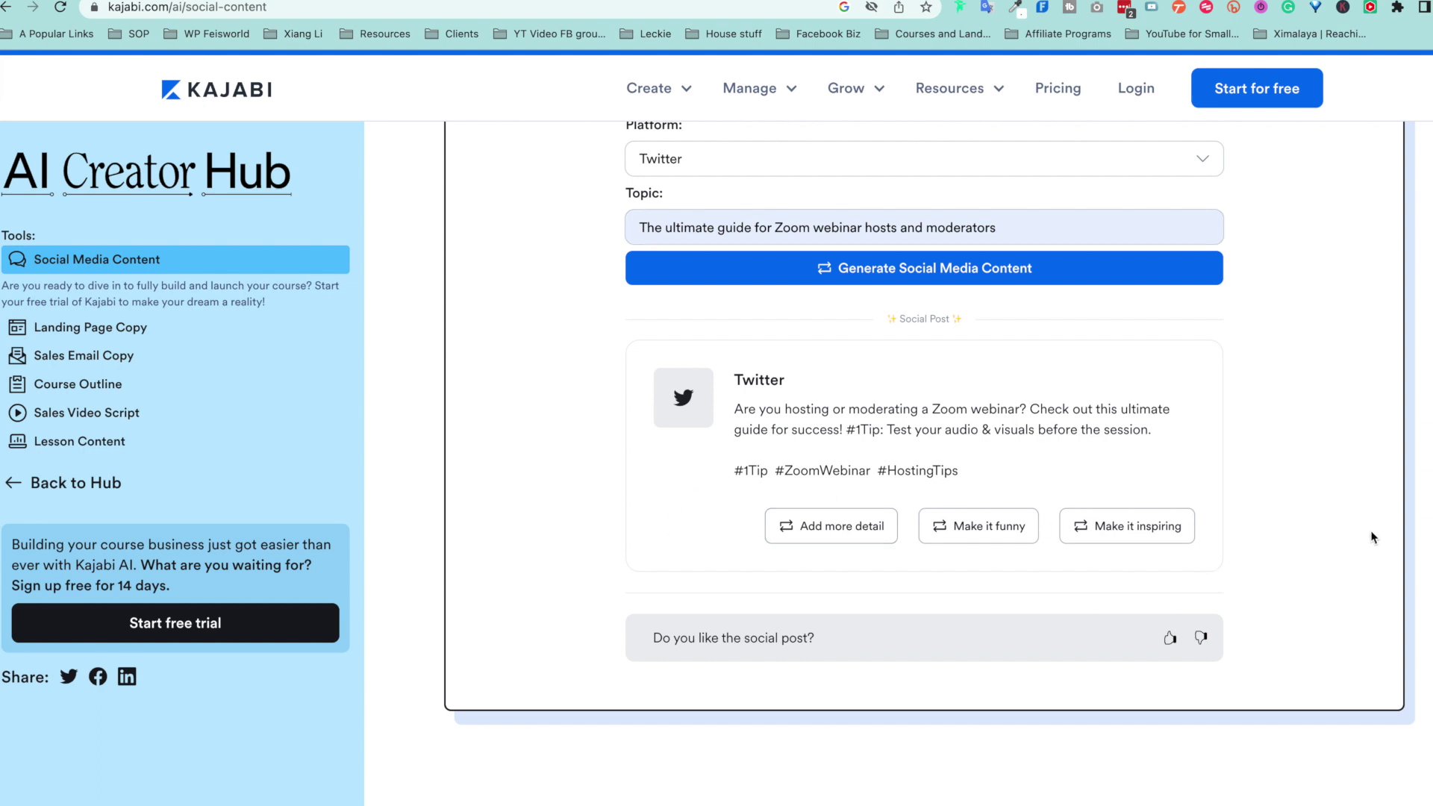
click(952, 269)
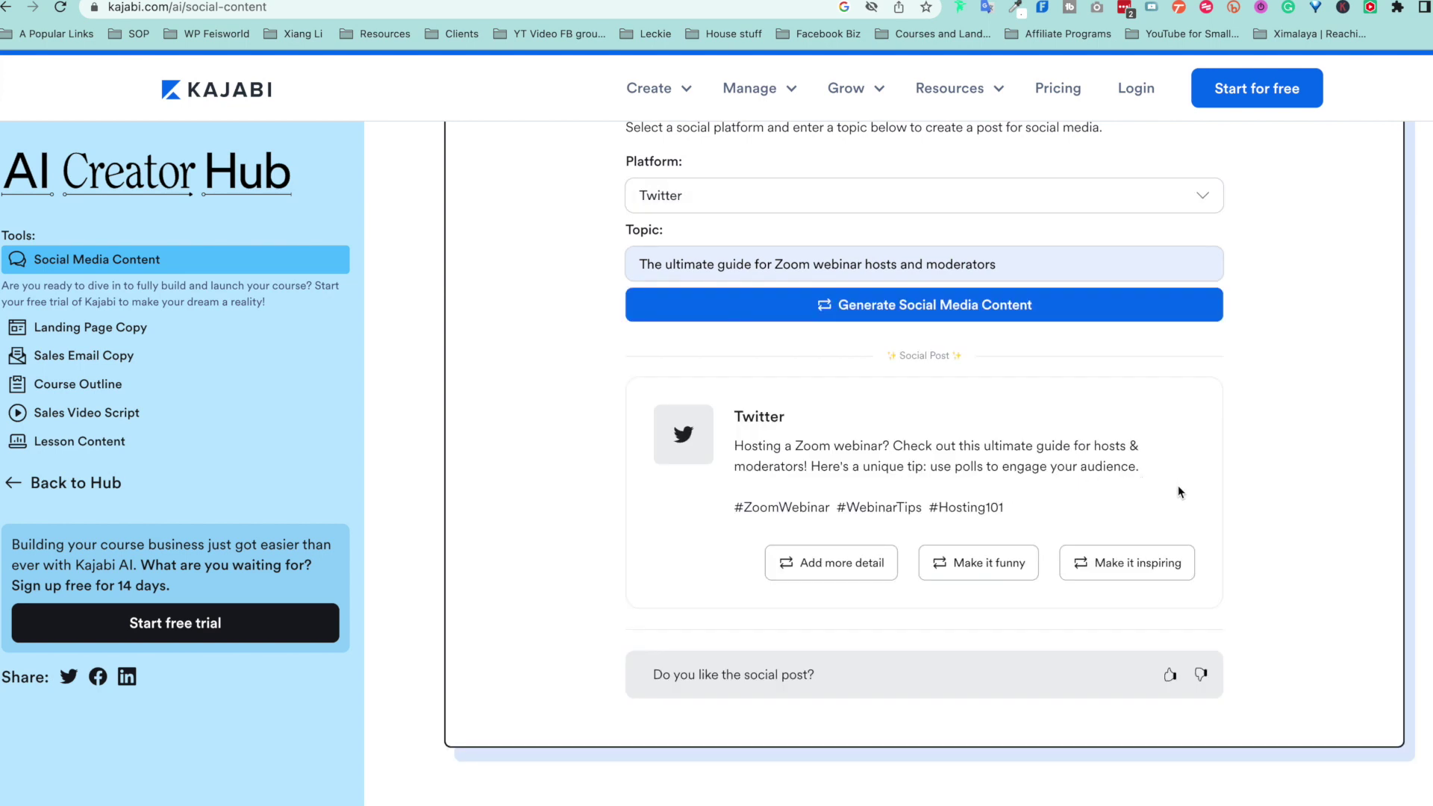
scroll(1226, 497, down, 2)
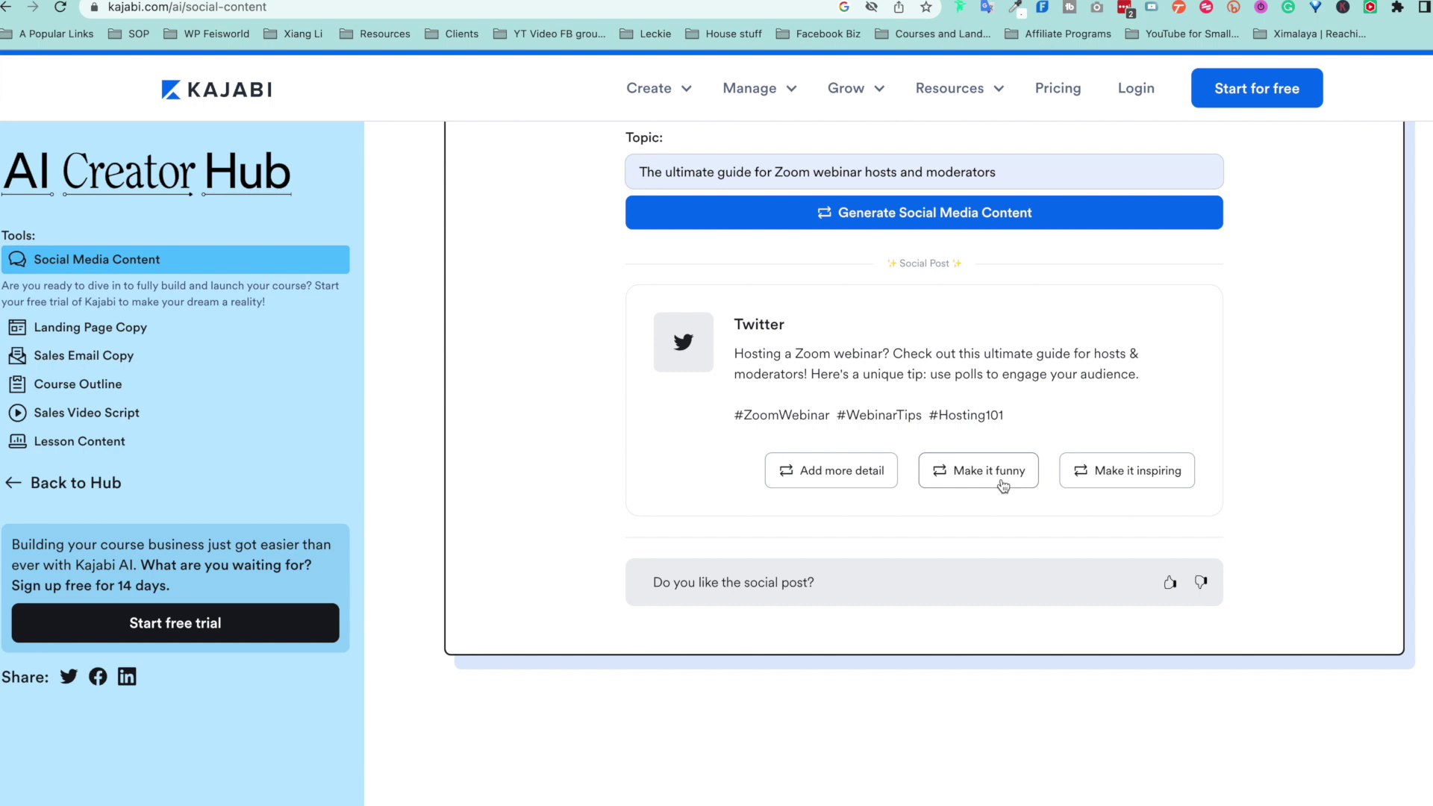
Refine the Twitter post with Add more detail, Make it funny and Make it inspiring.
click(871, 473)
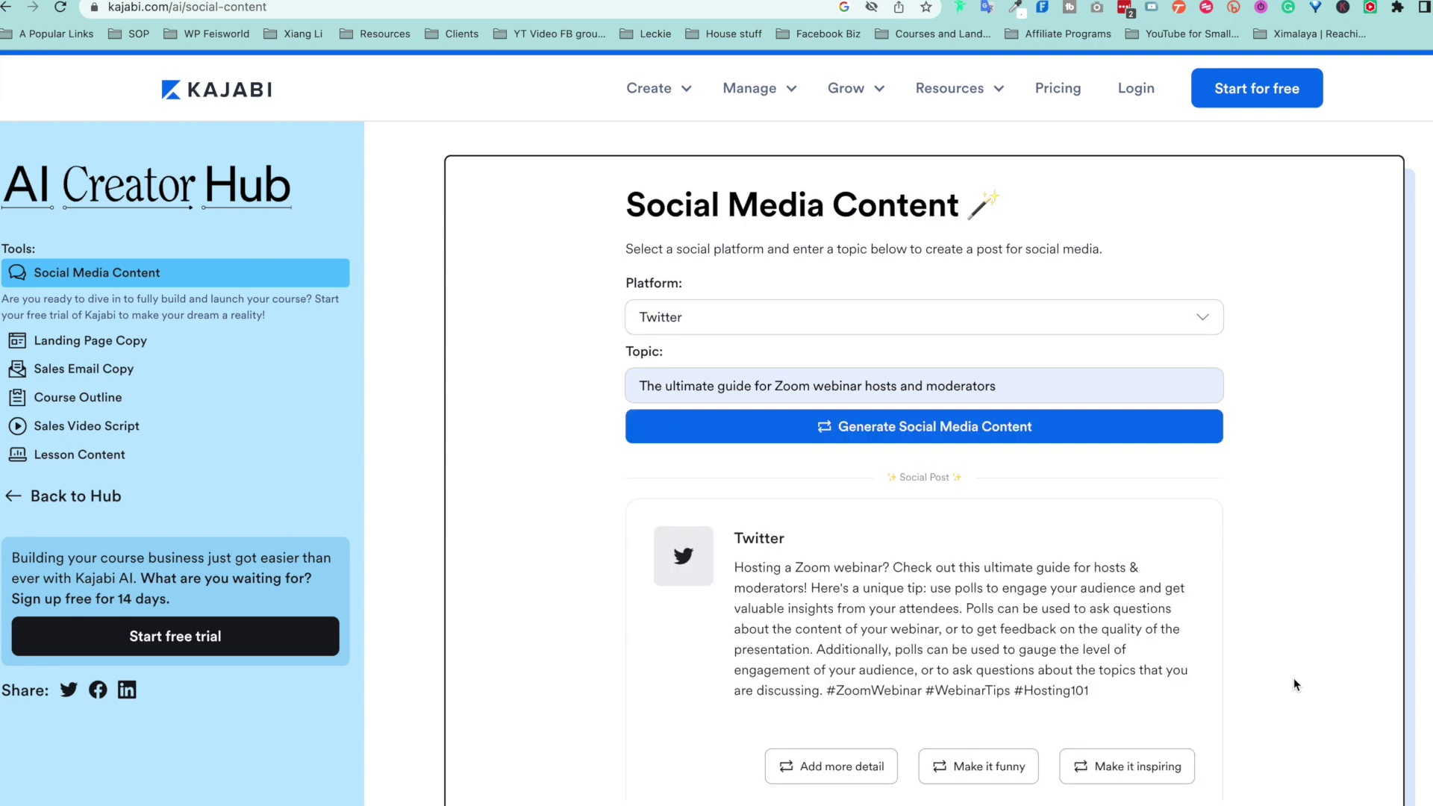
scroll(1294, 680, down, 2)
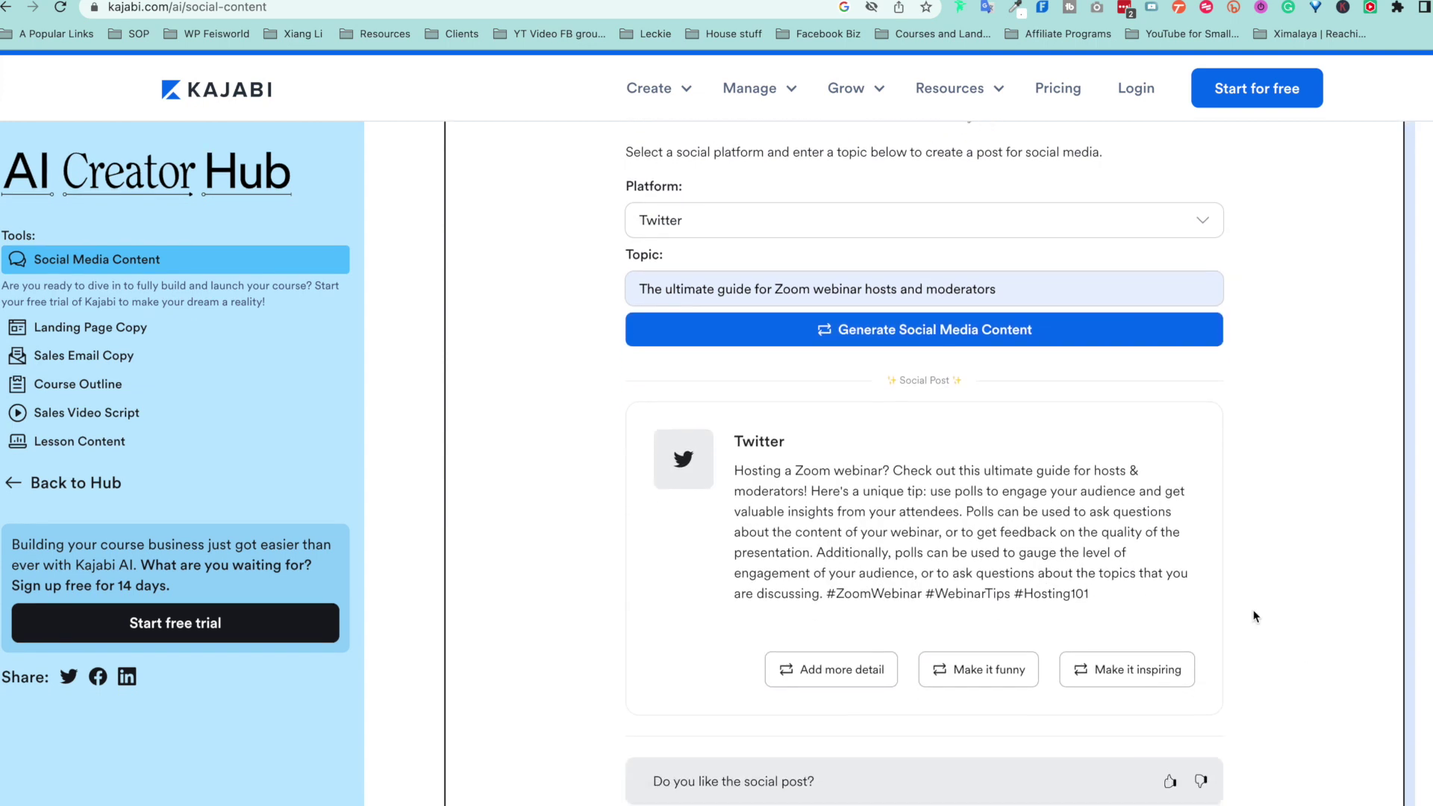
scroll(991, 549, down, 1)
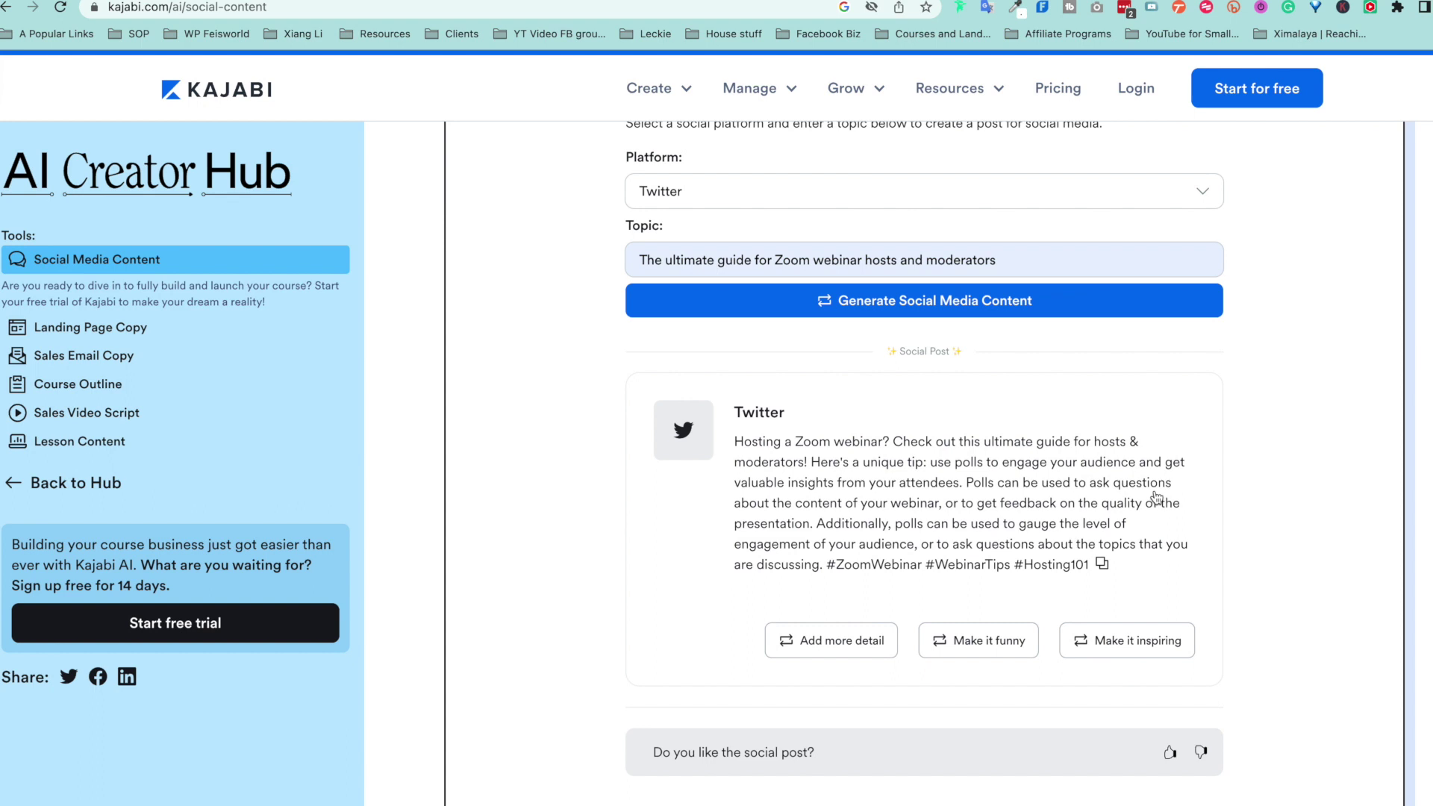
click(994, 640)
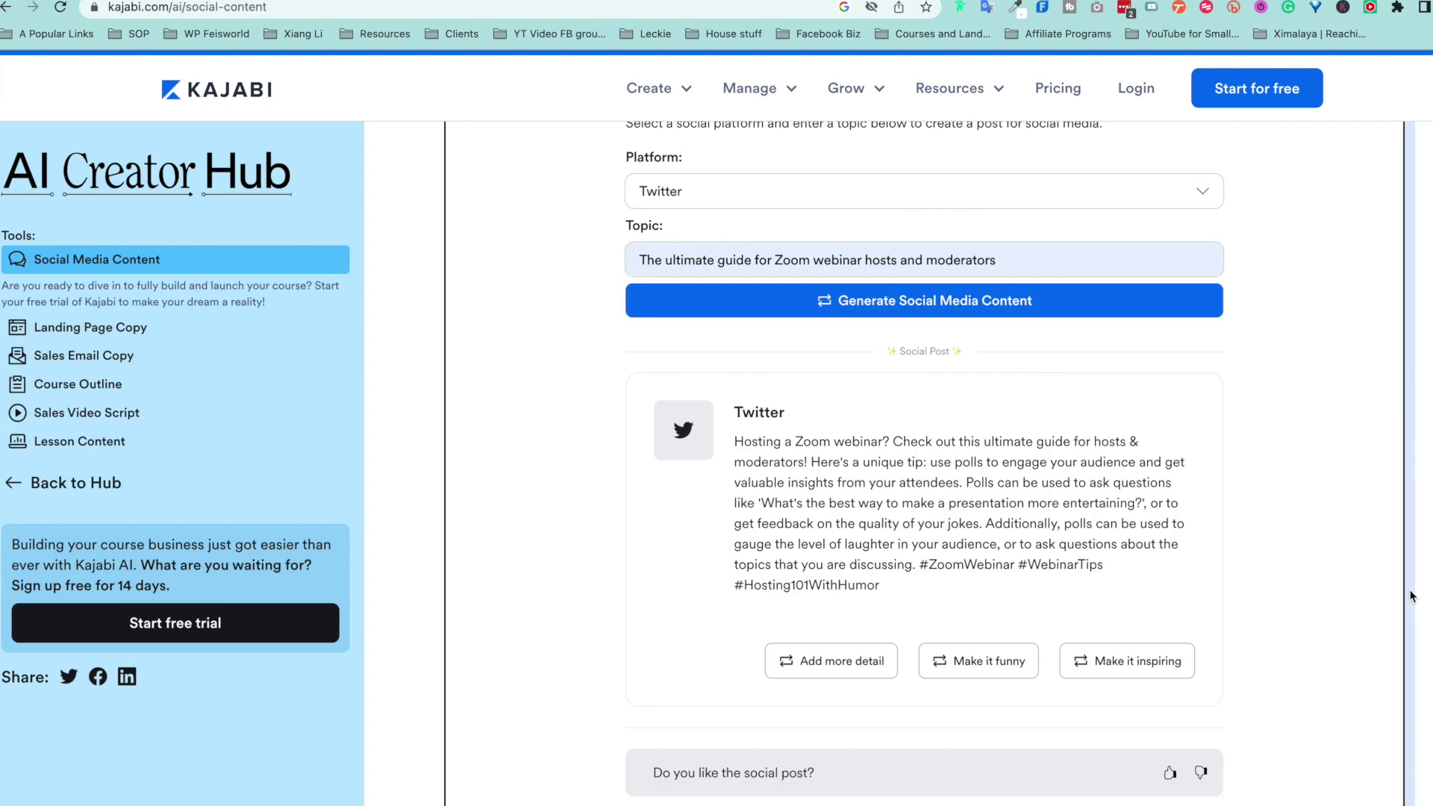
scroll(1158, 658, down, 2)
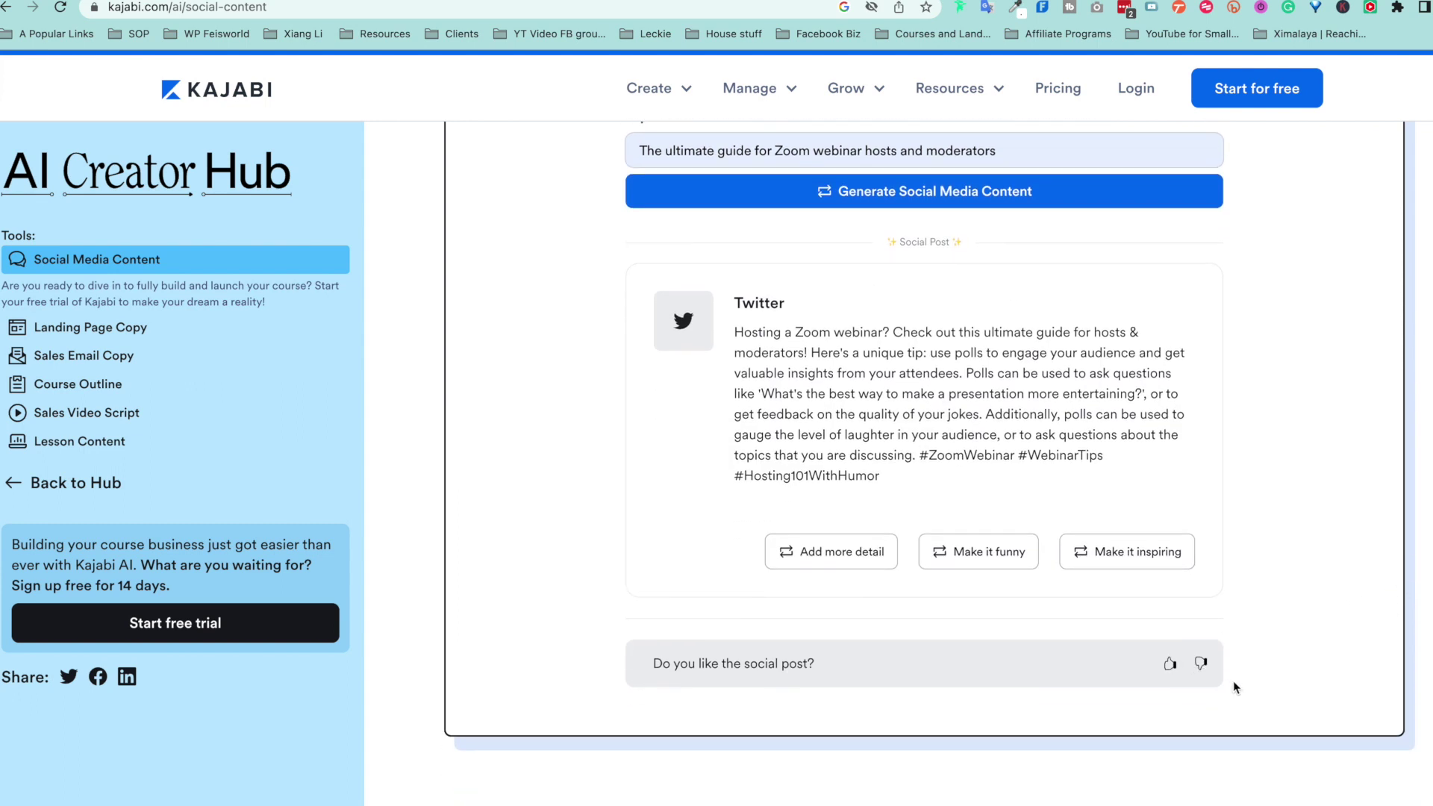
click(1167, 666)
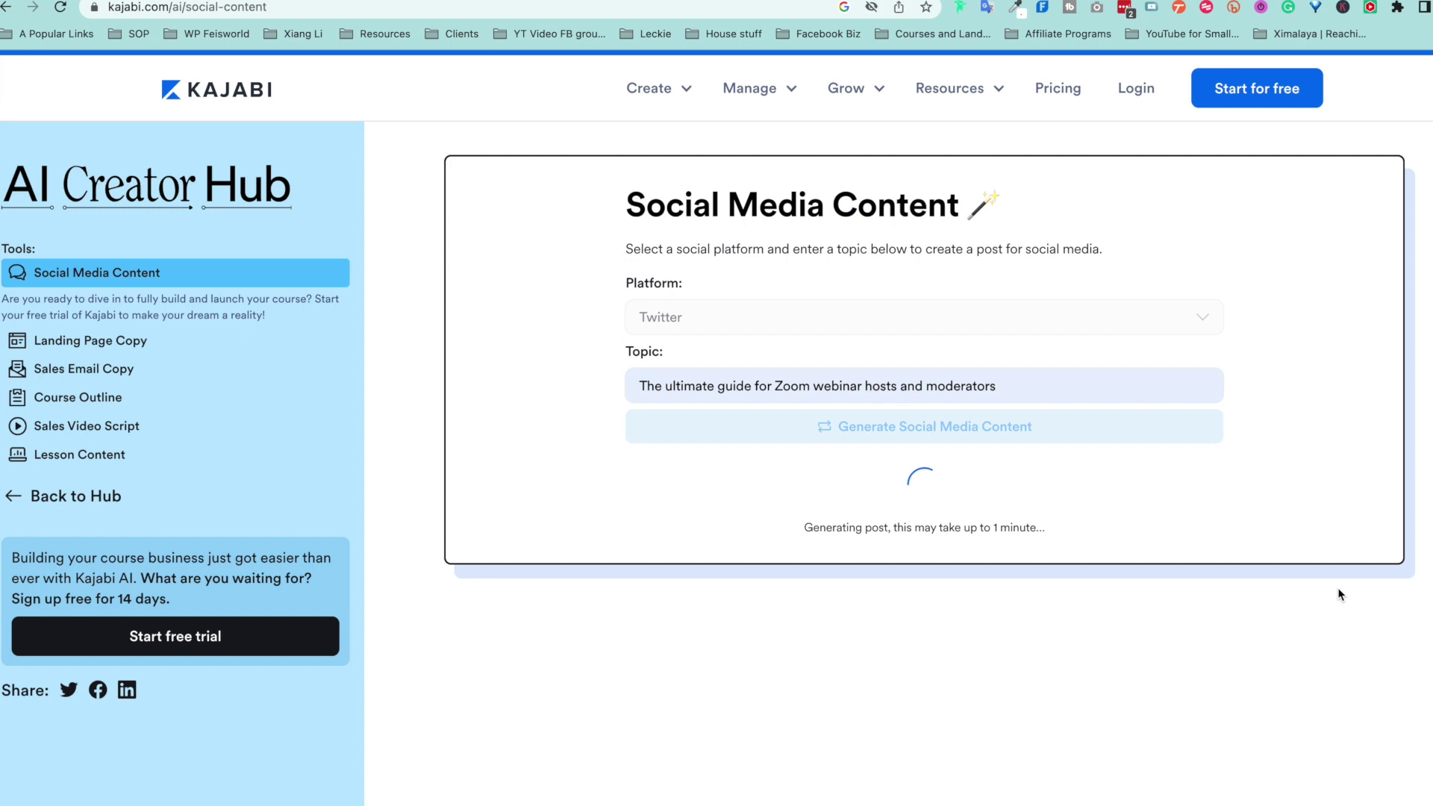
scroll(1338, 593, down, 3)
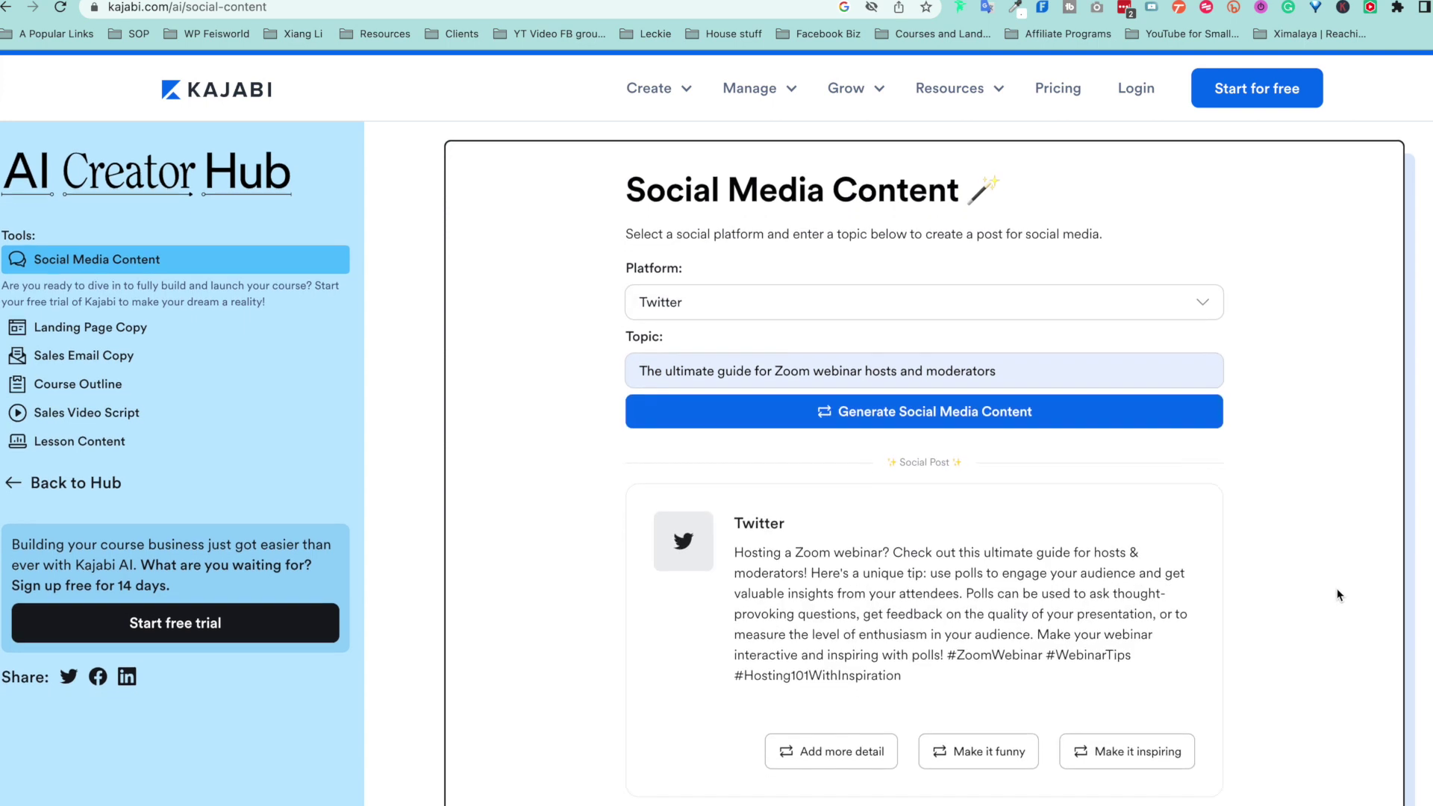
Generate a sales video script reusing the 'how to increase zoom webinar attendance' topic.
click(117, 413)
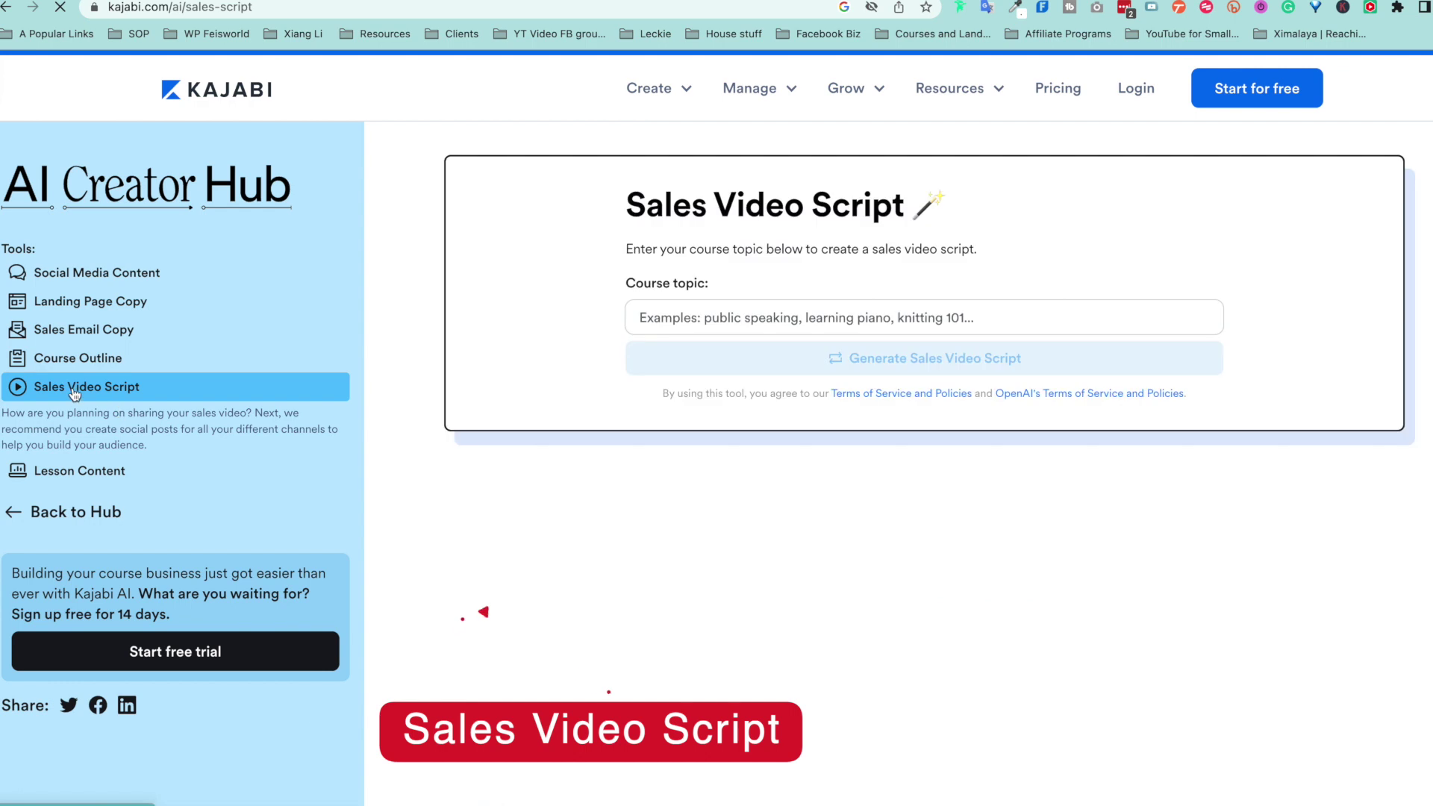
click(758, 317)
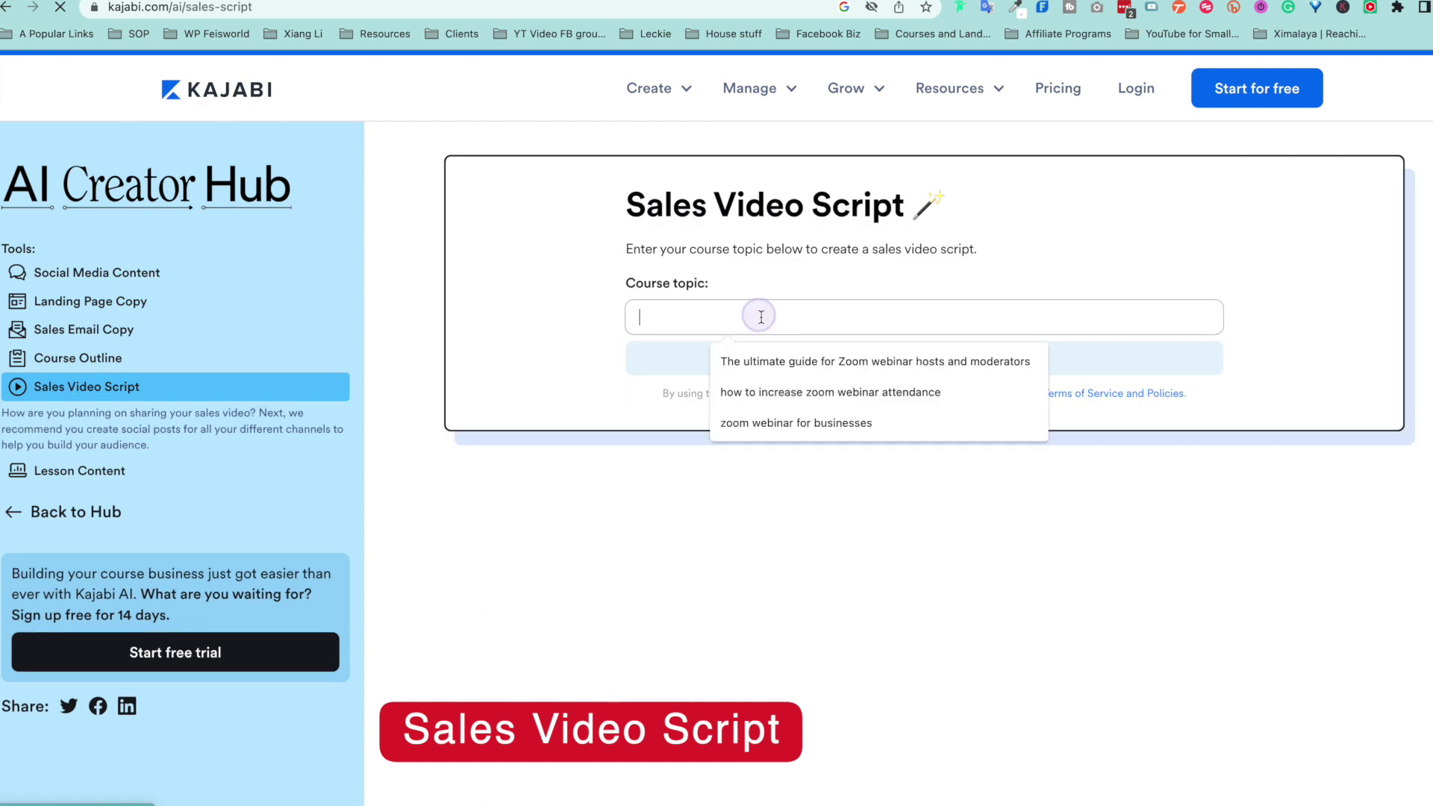
click(841, 395)
click(929, 359)
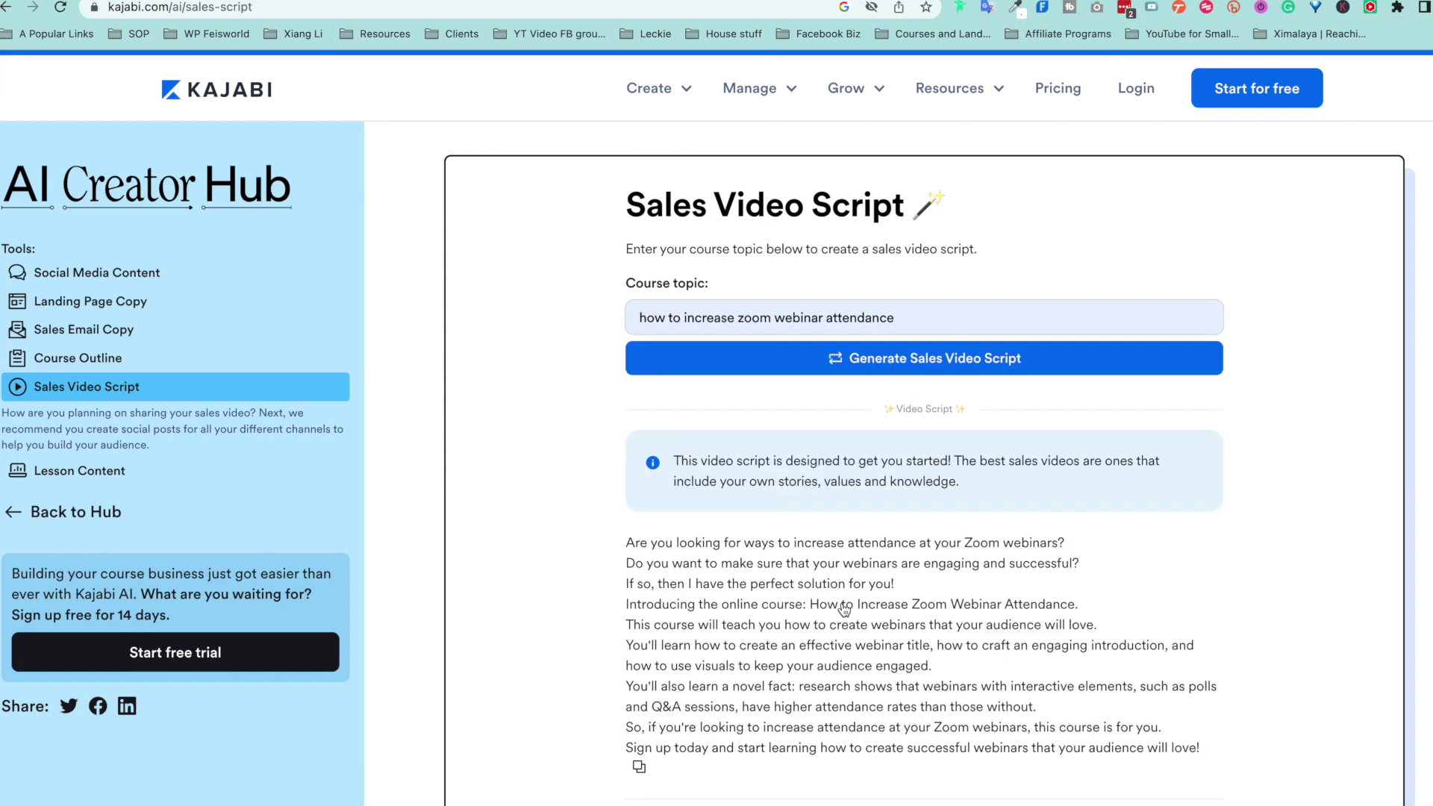
mouse_move(912, 645)
scroll(1053, 618, down, 3)
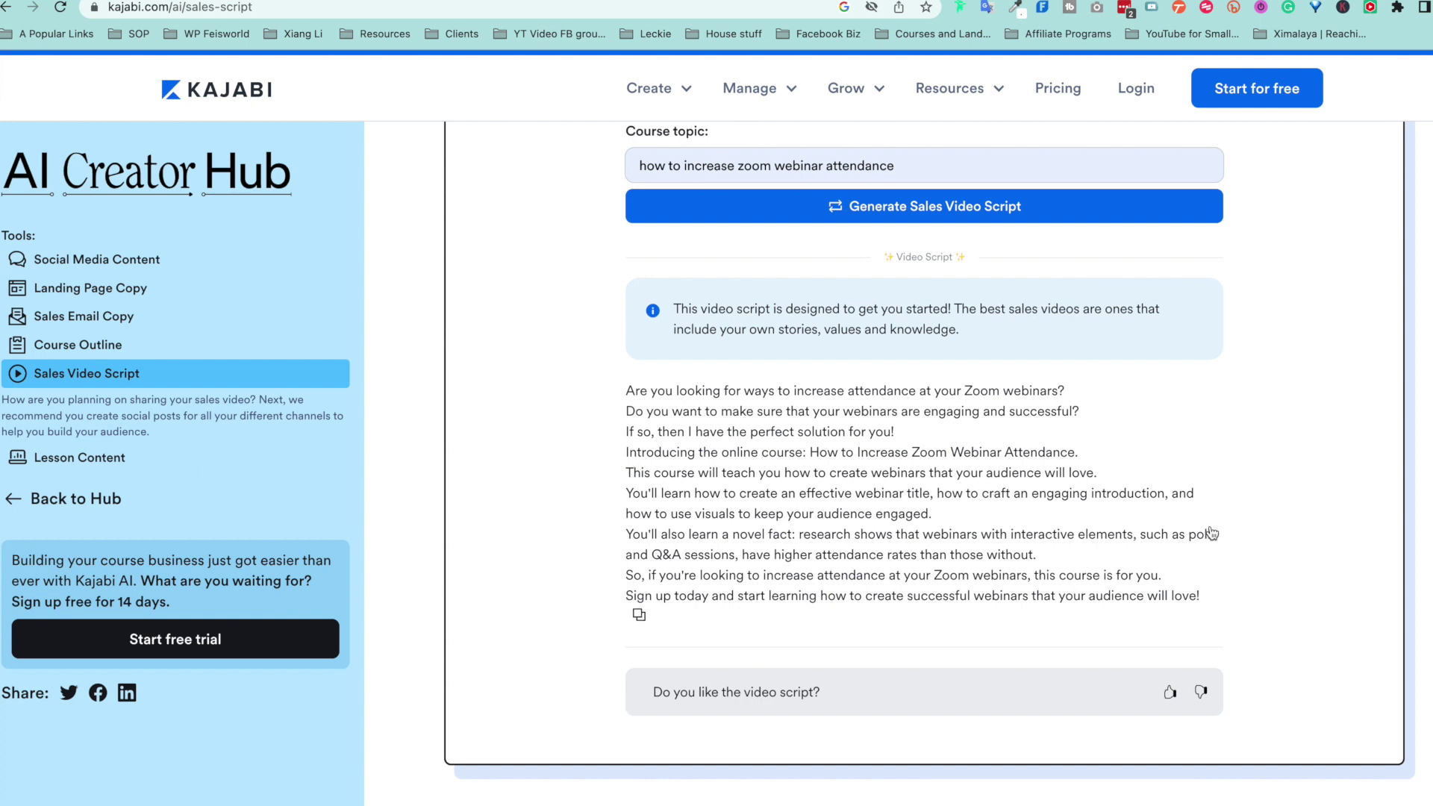
scroll(1306, 636, down, 2)
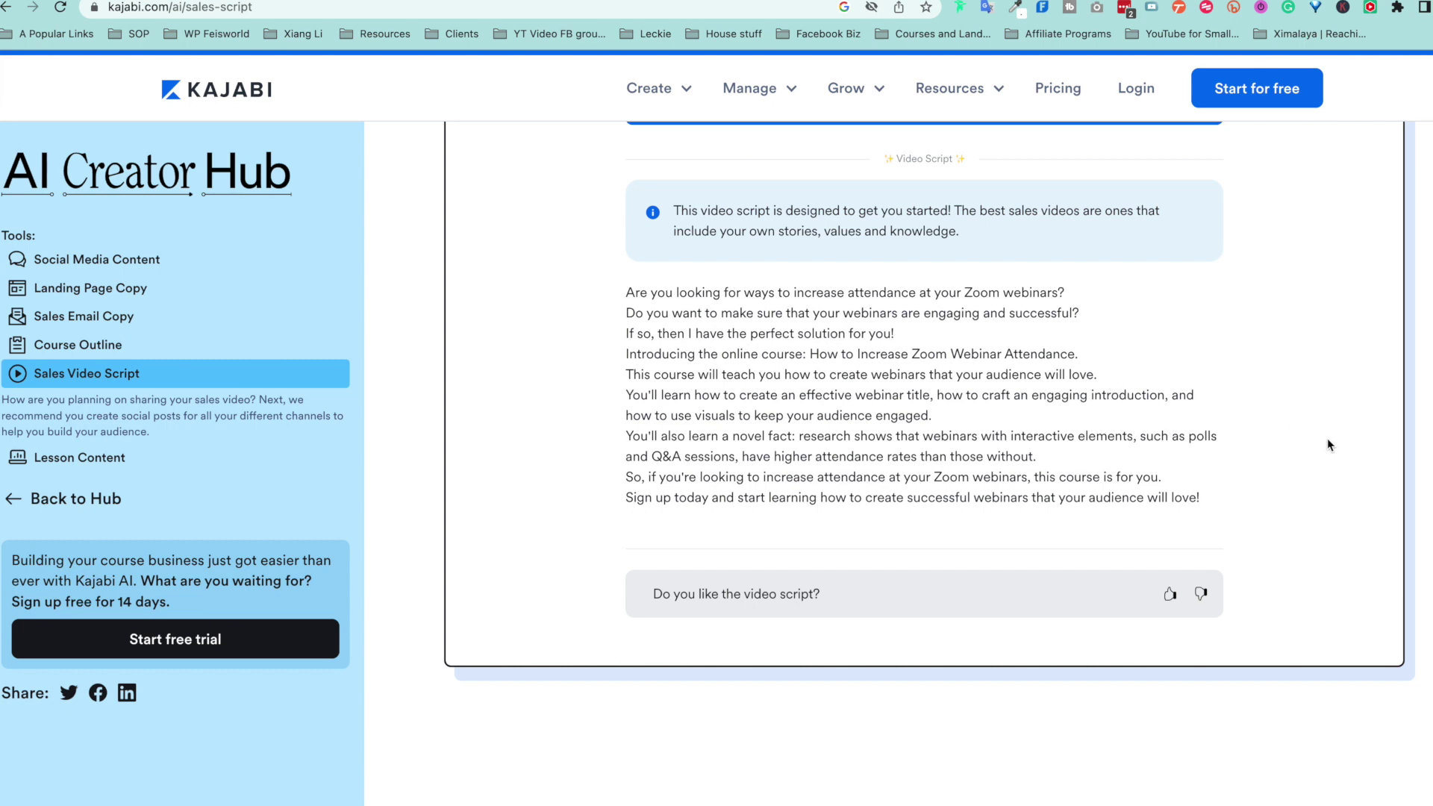
mouse_move(785, 457)
mouse_down()
mouse_move(932, 437)
mouse_move(971, 477)
mouse_up()
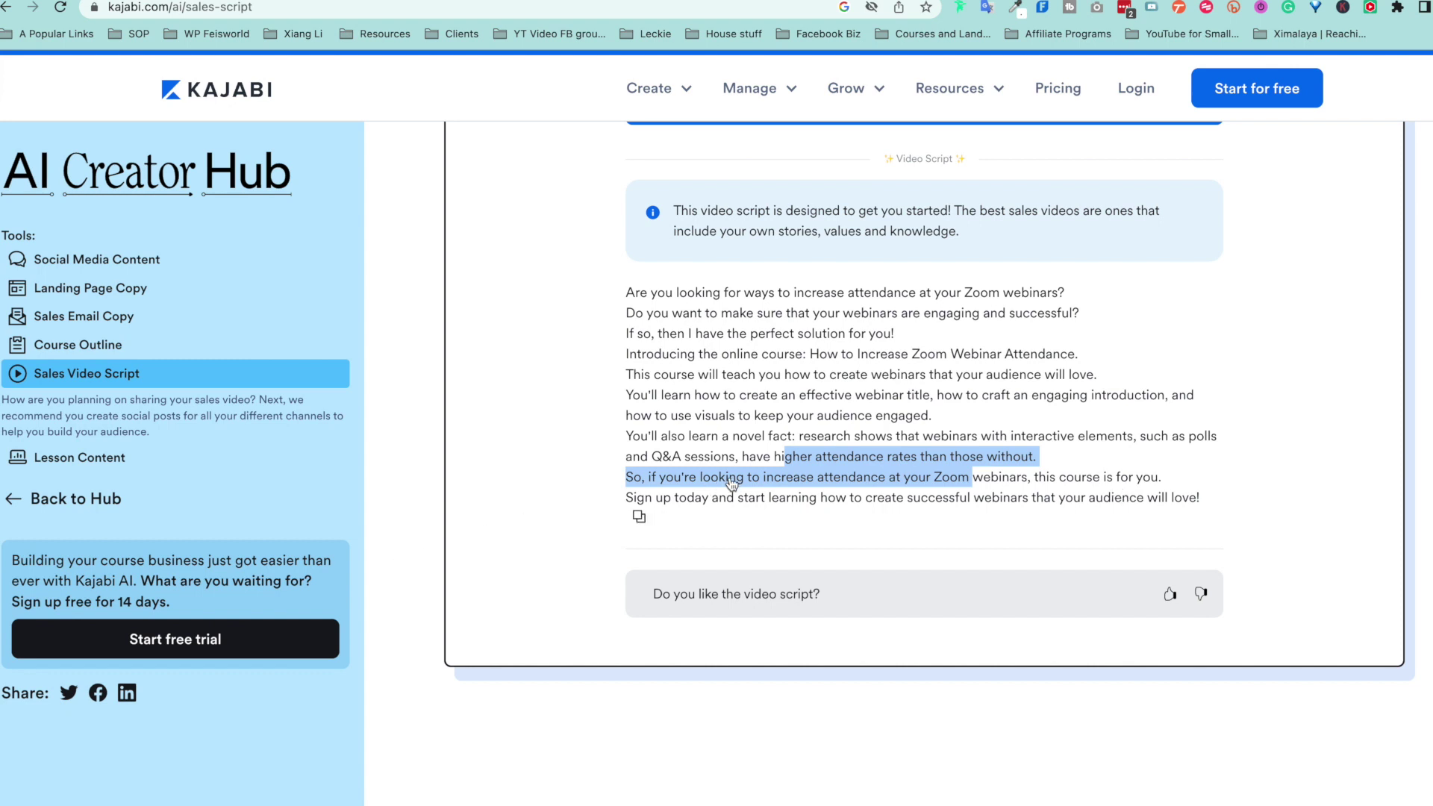
click(112, 457)
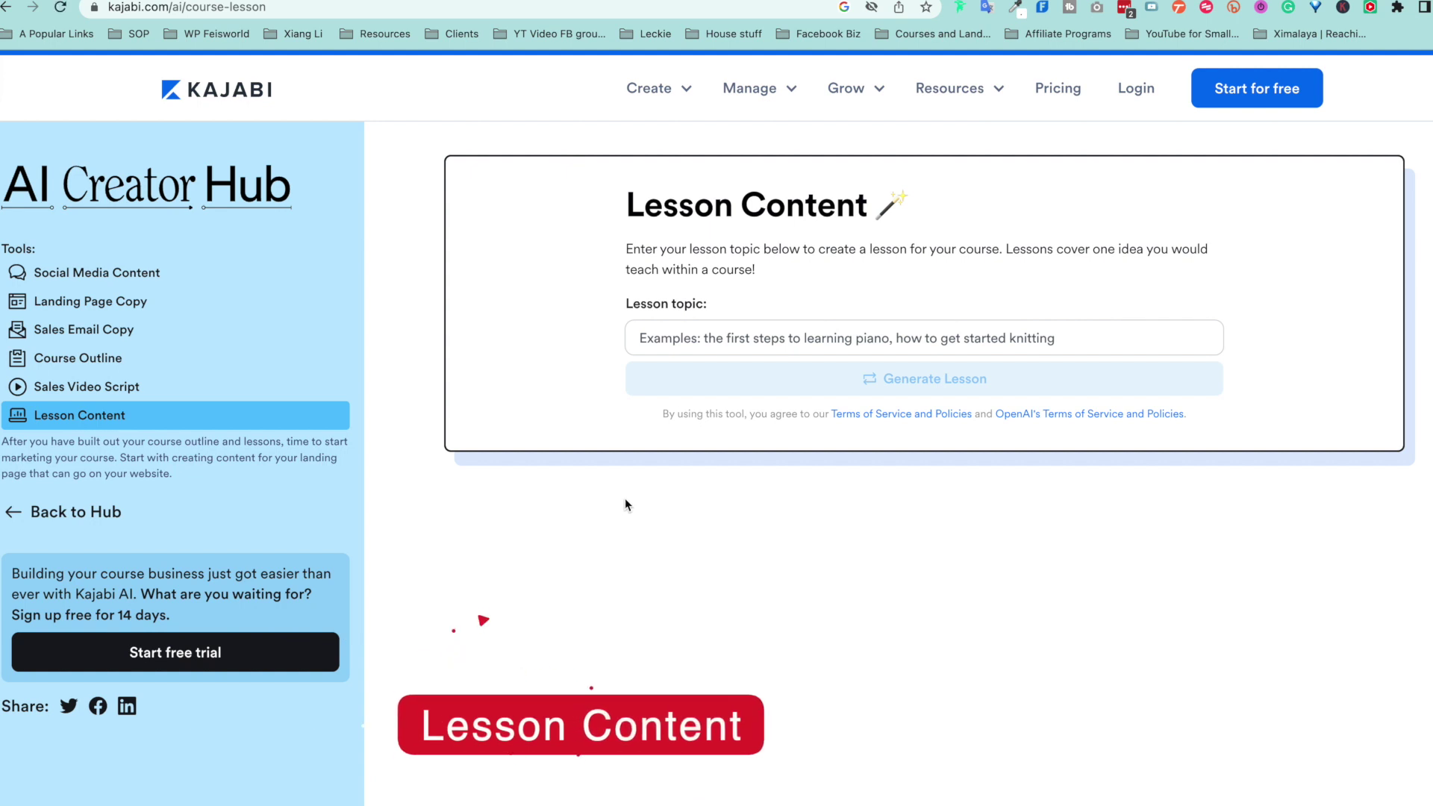
Generate lesson content for 'how to increase zoom webinar engagement'.
click(719, 336)
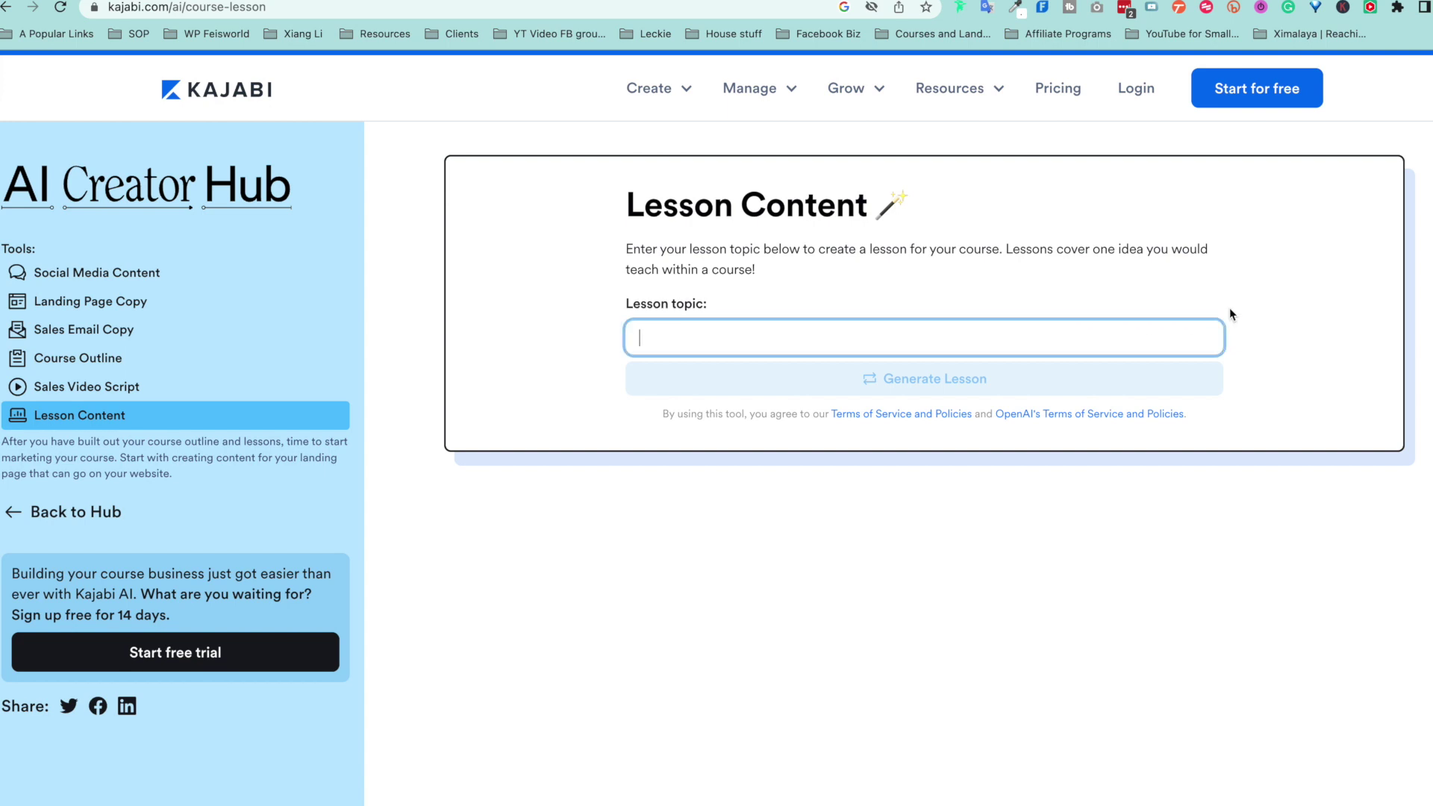
text(how t)
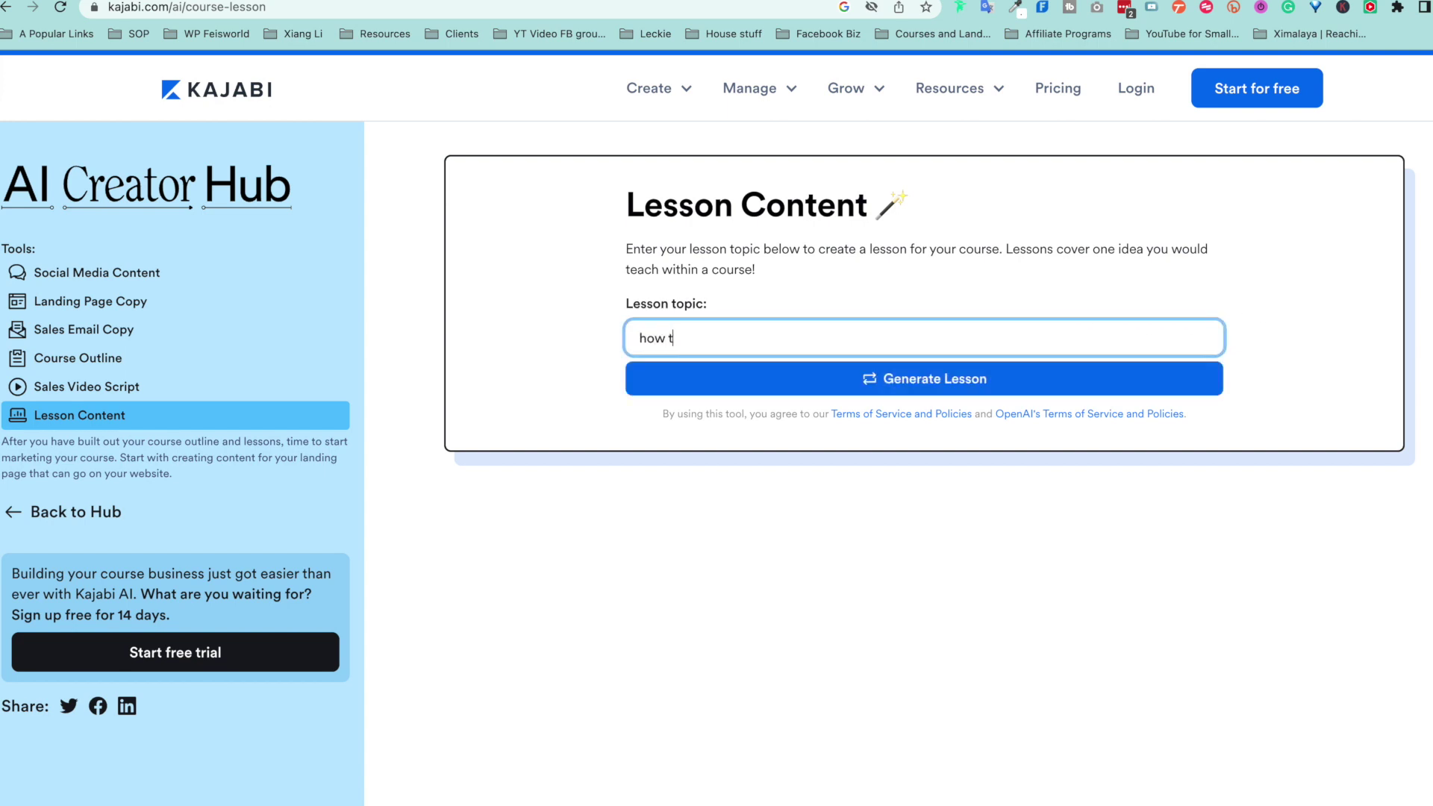
text(o increase zo)
text(om webinar engagement)
key(Return)
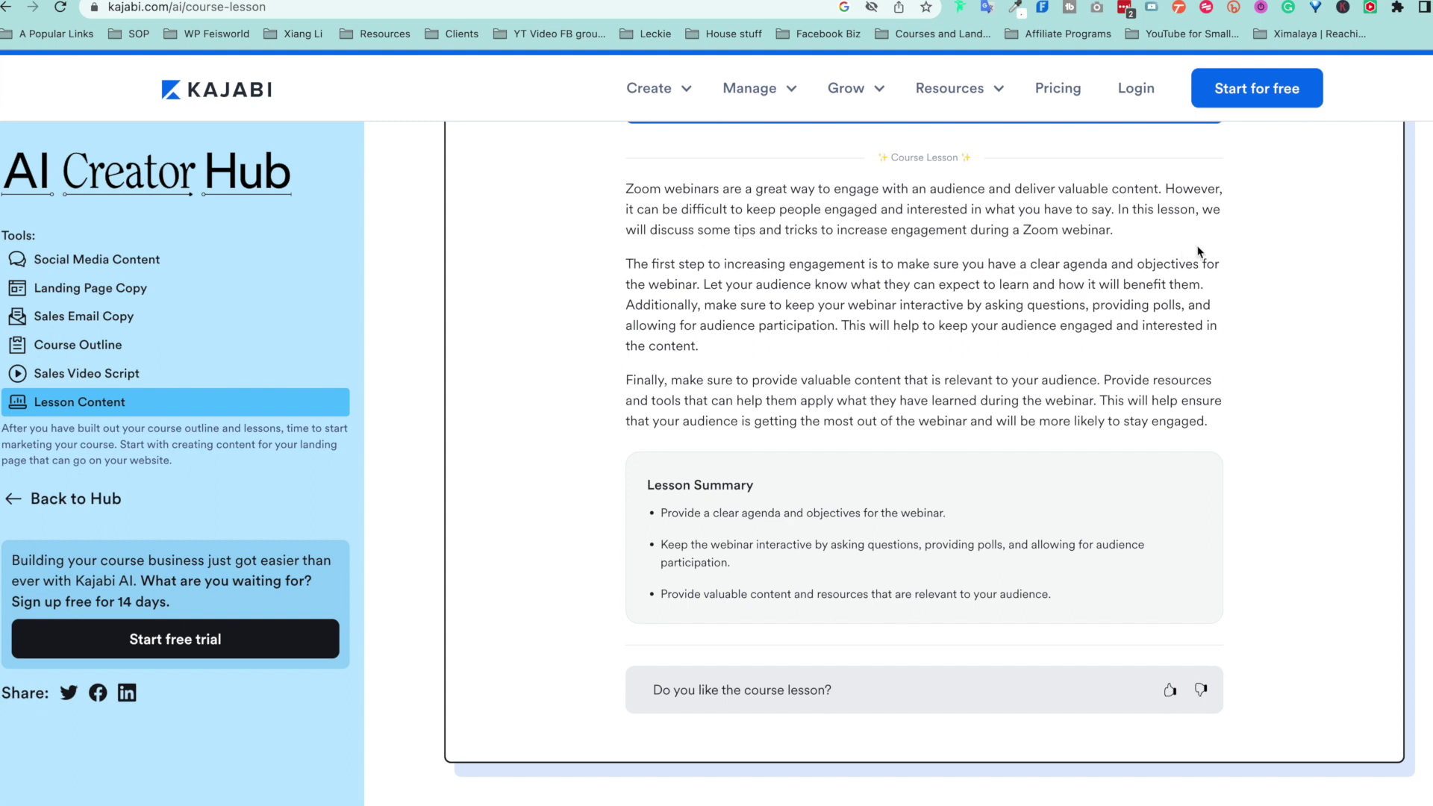
scroll(1008, 364, down, 1)
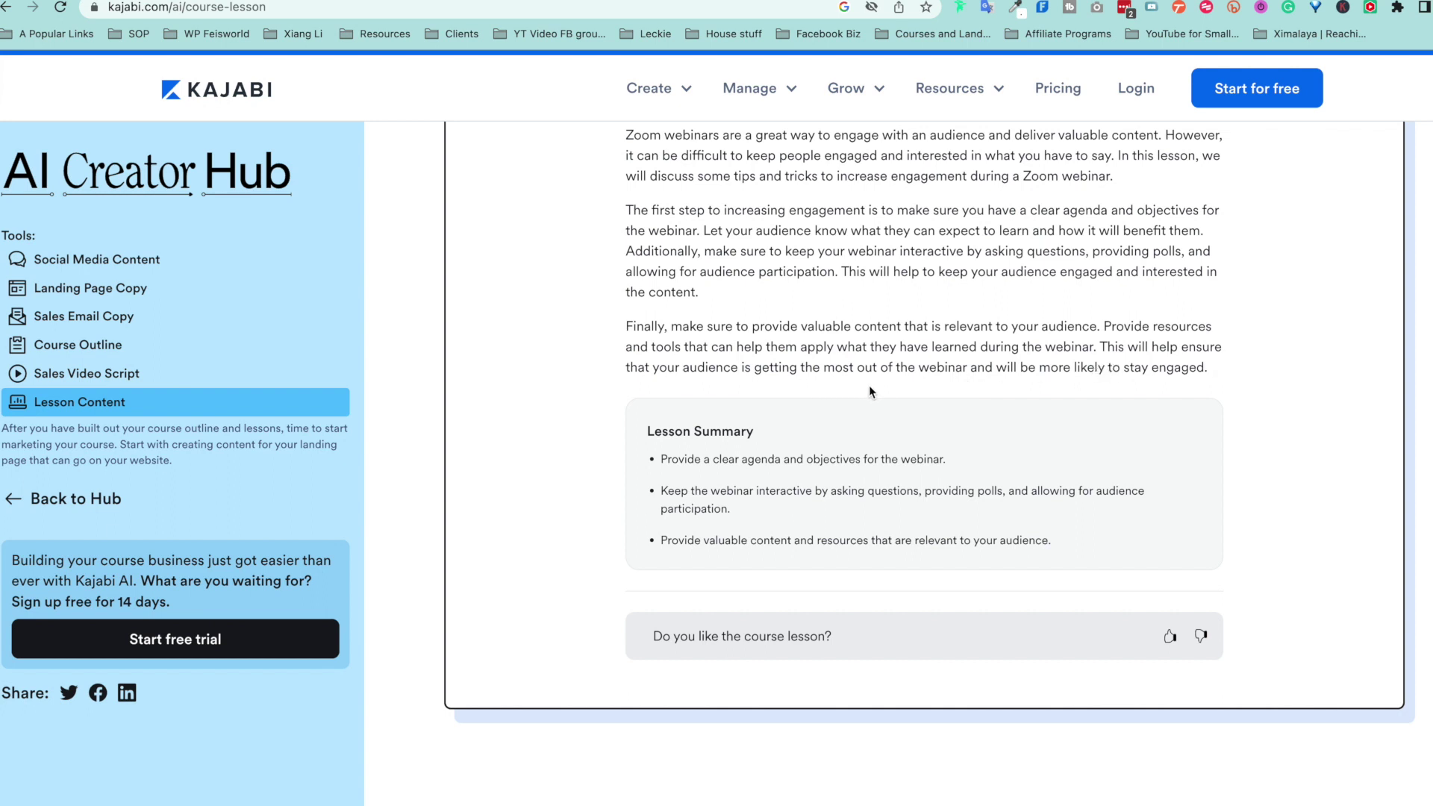
scroll(1048, 429, down, 1)
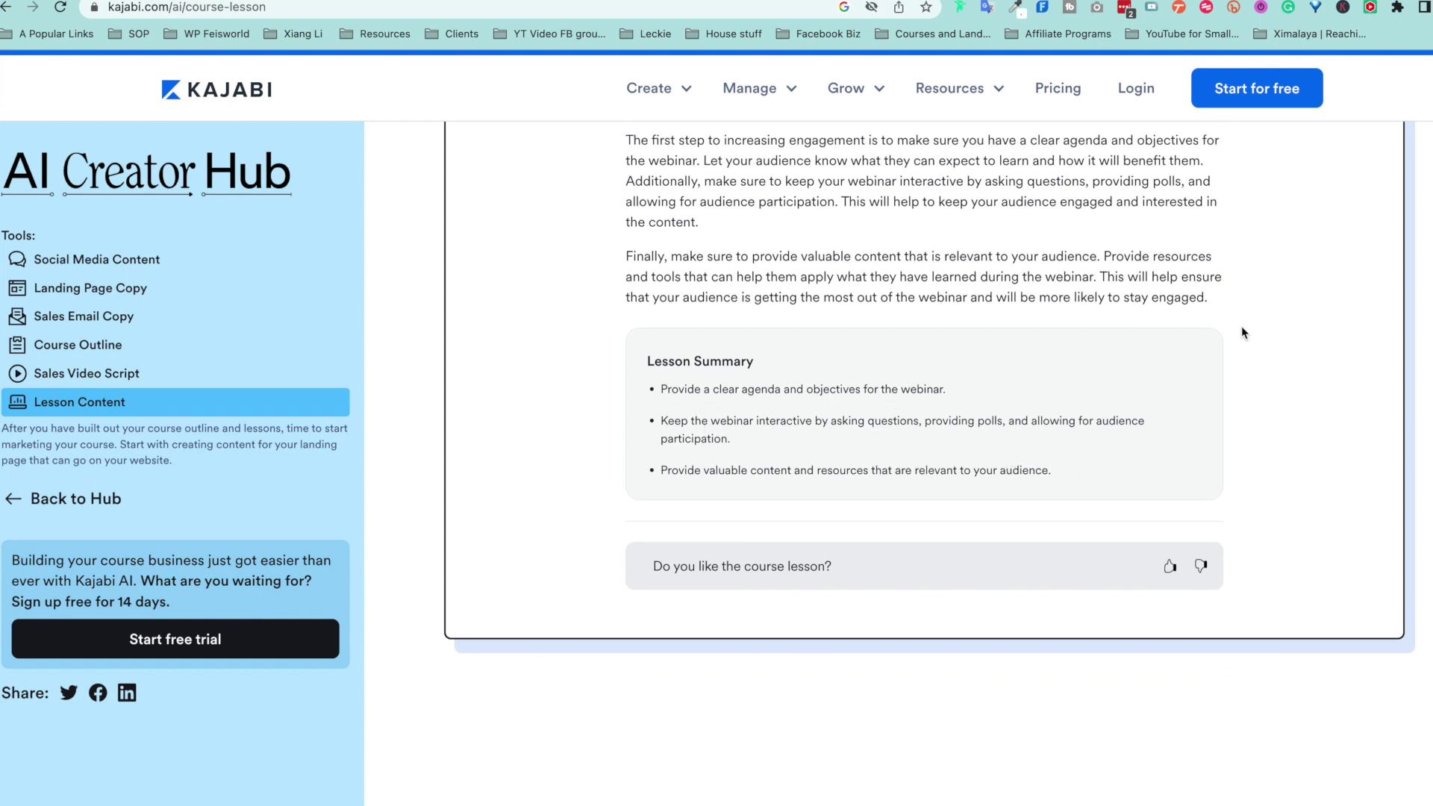
scroll(1333, 482, up, 5)
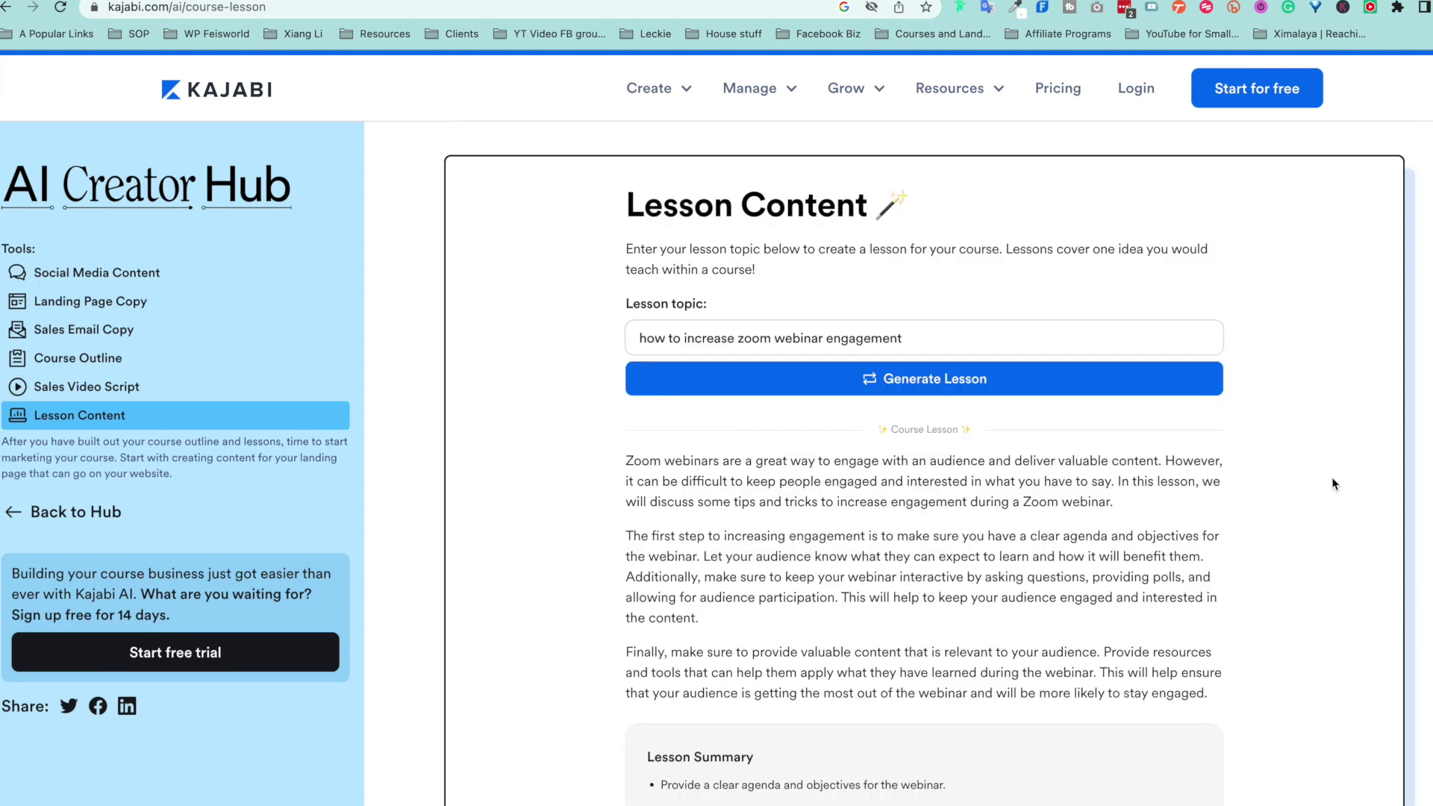